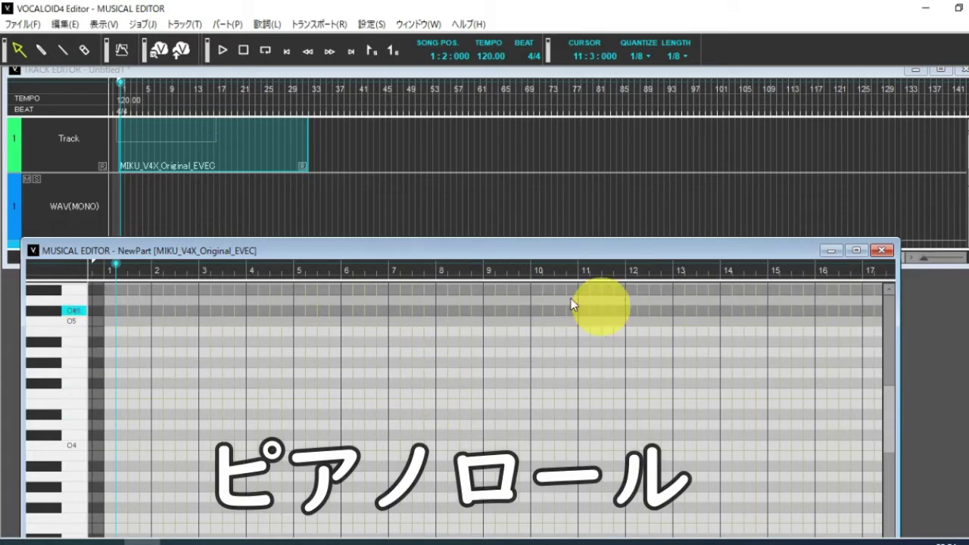
Raise the Musical Editor window and examine the piano roll's keyboard across the octaves, down to C0 and back up to C4
{"action": "left_click_drag", "start_coordinate": [532, 251], "coordinate": [558, 209]}
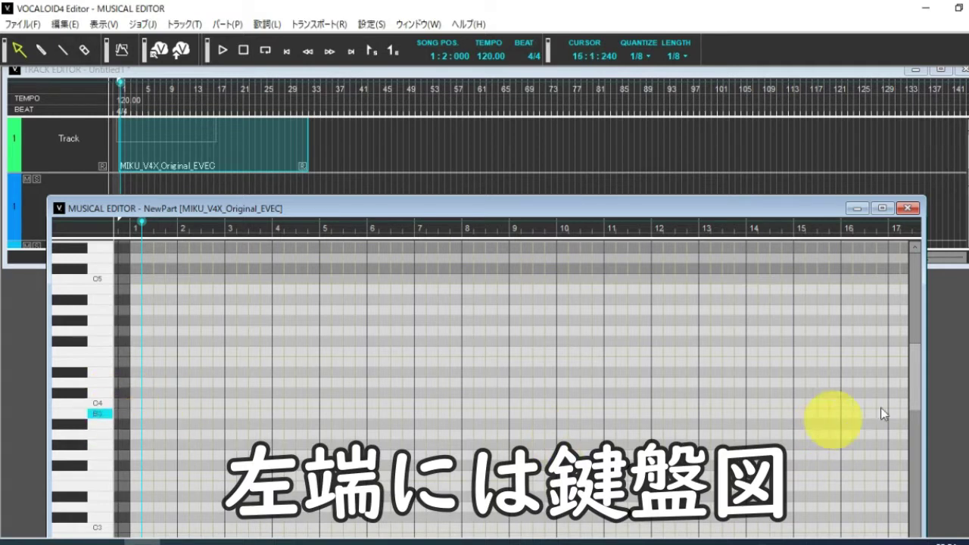
{"action": "left_click_drag", "start_coordinate": [914, 370], "coordinate": [915, 480]}
{"action": "scroll", "coordinate": [182, 390], "scroll_direction": "down", "scroll_amount": 1}
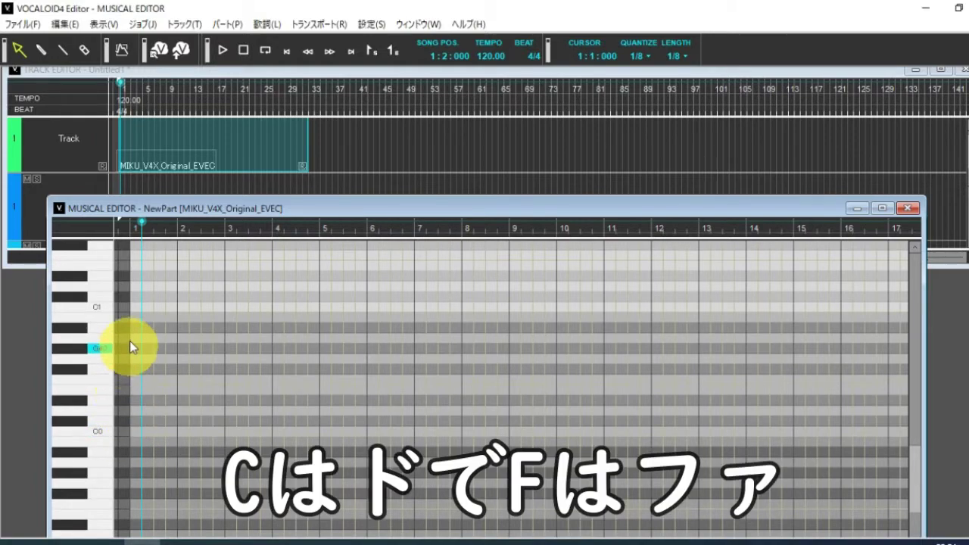
{"action": "scroll", "coordinate": [125, 341], "scroll_direction": "up", "scroll_amount": 3}
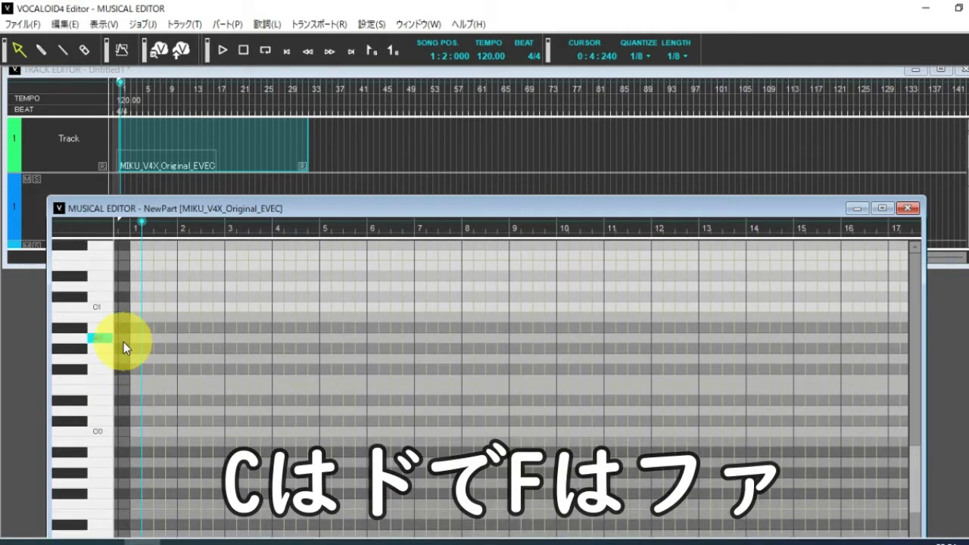
{"action": "scroll", "coordinate": [123, 342], "scroll_direction": "up", "scroll_amount": 4}
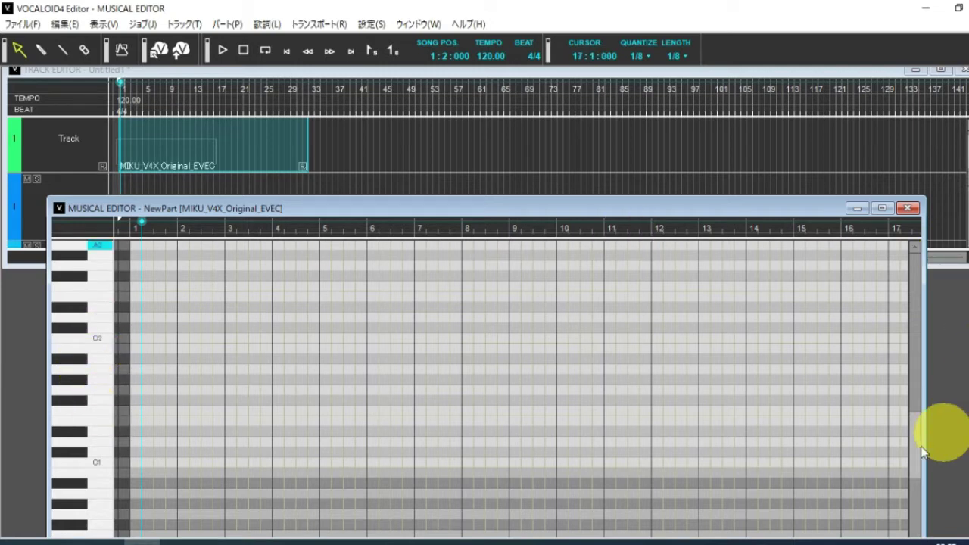
{"action": "left_click_drag", "start_coordinate": [918, 445], "coordinate": [911, 396]}
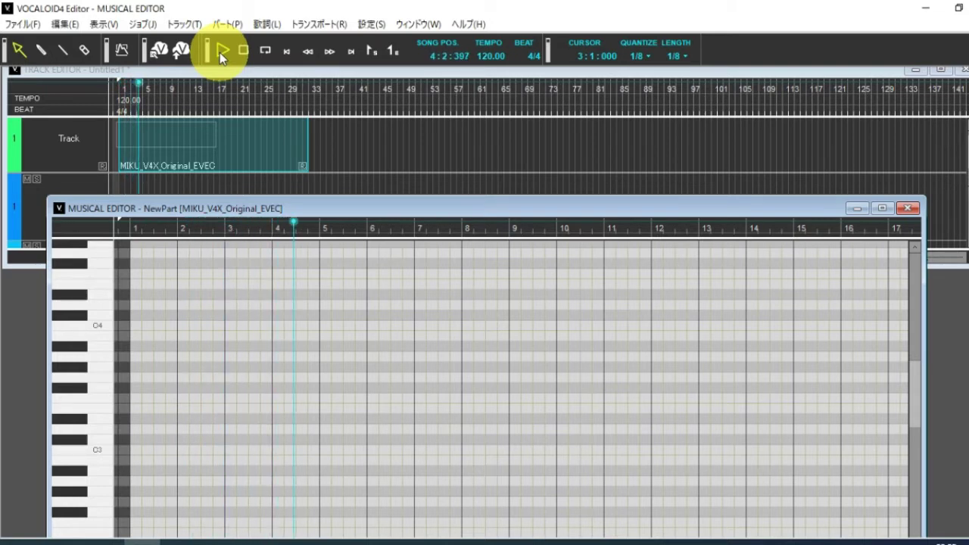
Stop the playback and set the song position to 1:3:000
{"action": "left_click", "coordinate": [243, 51]}
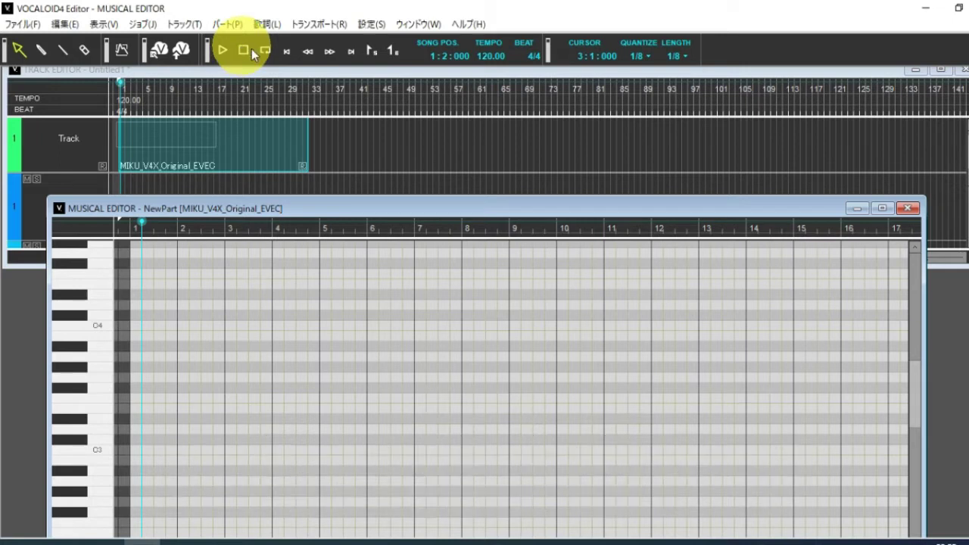
{"action": "left_click", "coordinate": [122, 84]}
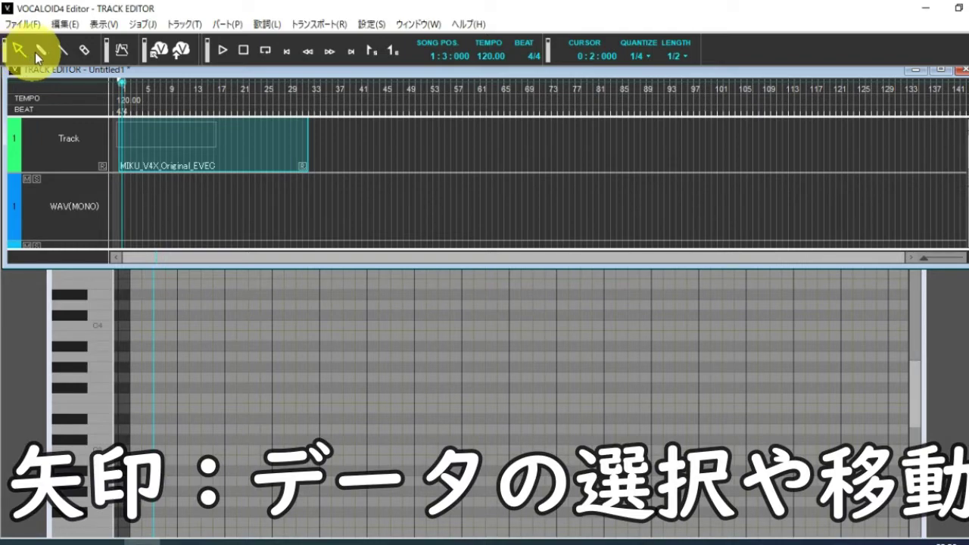
Draw a note about one and a half measures long on D4, then move it to C#4 about one measure later
{"action": "left_click", "coordinate": [146, 302]}
{"action": "left_click_drag", "start_coordinate": [160, 304], "coordinate": [236, 302]}
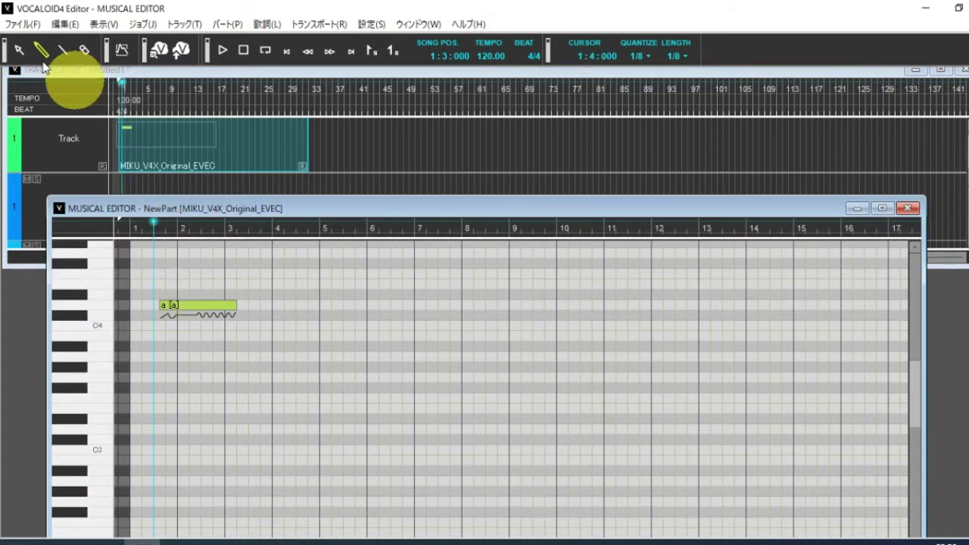
{"action": "left_click", "coordinate": [19, 50]}
{"action": "left_click", "coordinate": [210, 311]}
{"action": "left_click_drag", "start_coordinate": [210, 312], "coordinate": [267, 329]}
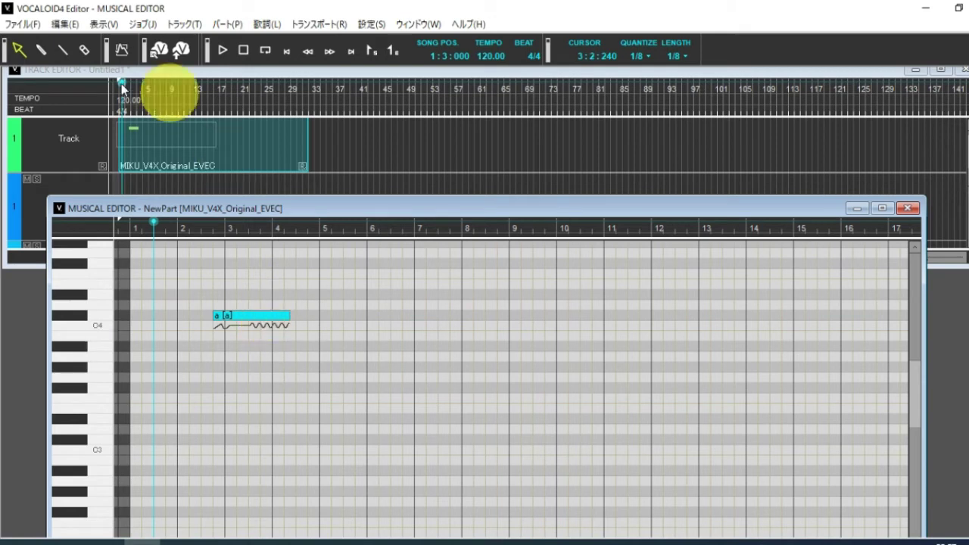
Erase the C#4 note from the piano roll with the Eraser tool
{"action": "left_click", "coordinate": [65, 54]}
{"action": "left_click", "coordinate": [82, 52]}
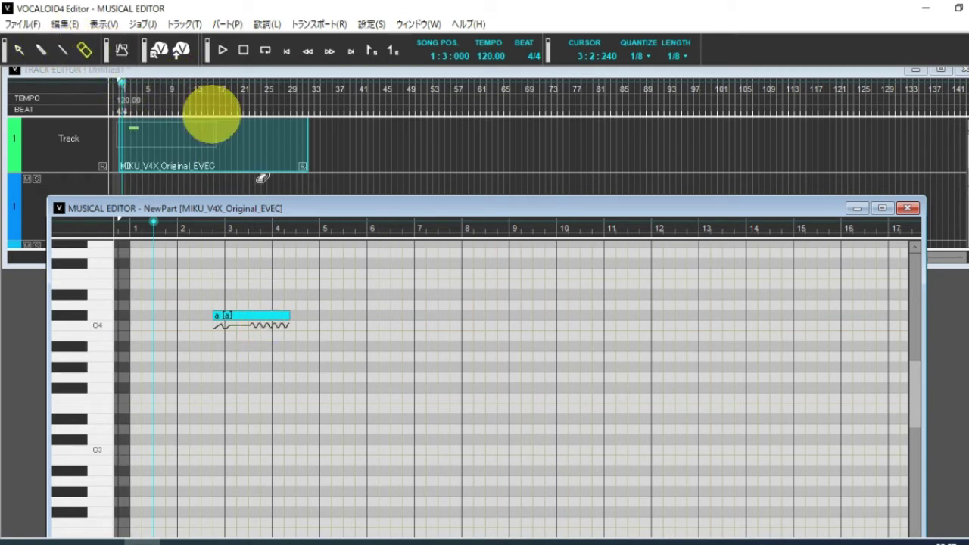
{"action": "left_click", "coordinate": [270, 315]}
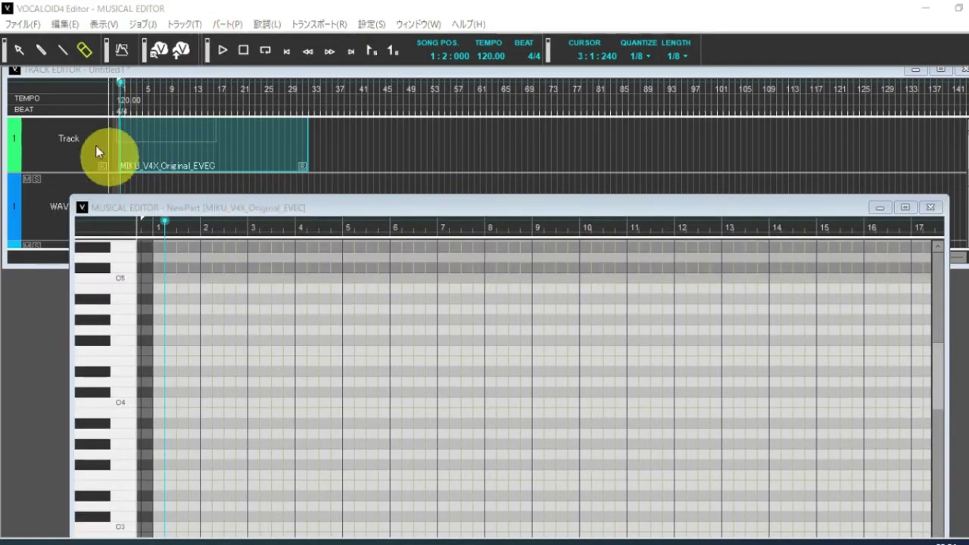
Switch back to the Arrow tool and lower the Musical Editor window to uncover the WAV(MONO) track
{"action": "left_click", "coordinate": [16, 53]}
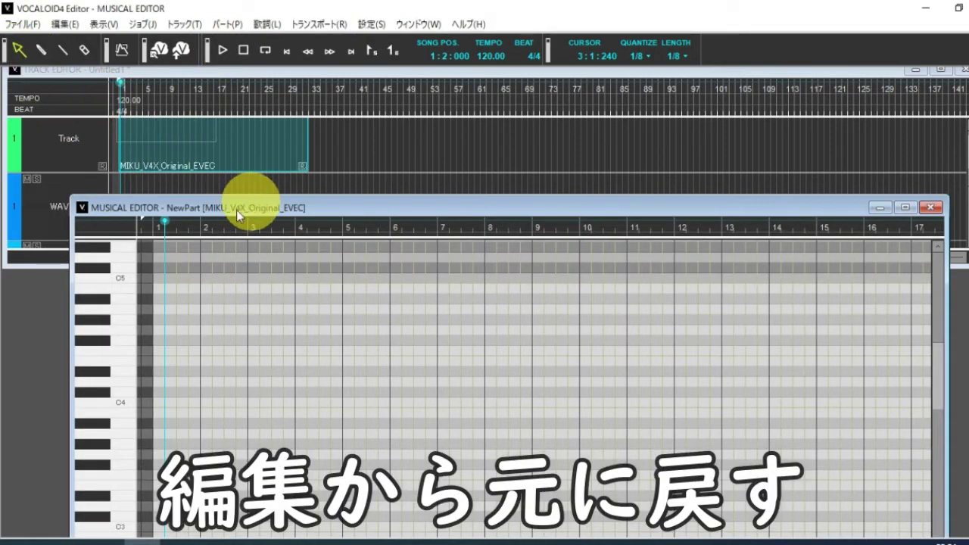
{"action": "left_click_drag", "start_coordinate": [237, 209], "coordinate": [203, 244]}
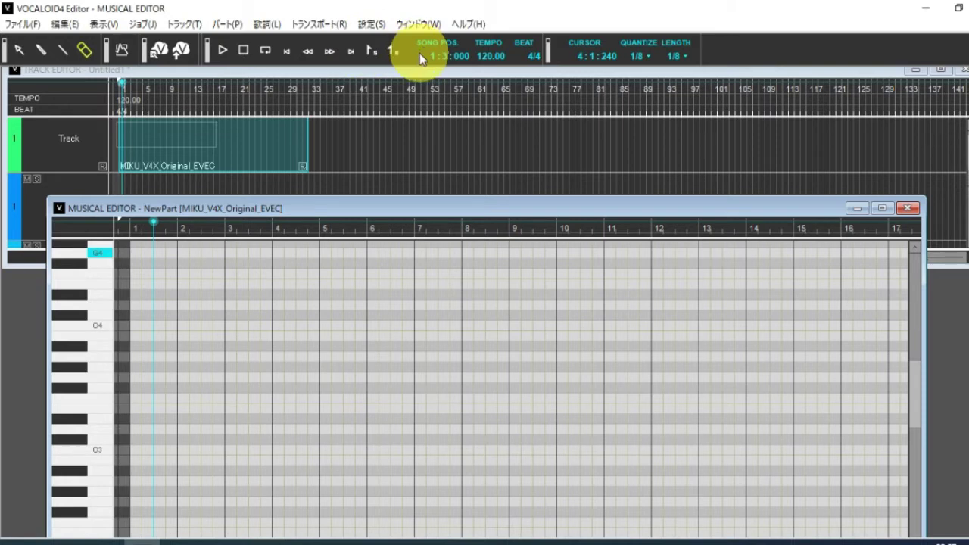
{"action": "left_click_drag", "start_coordinate": [371, 206], "coordinate": [356, 235]}
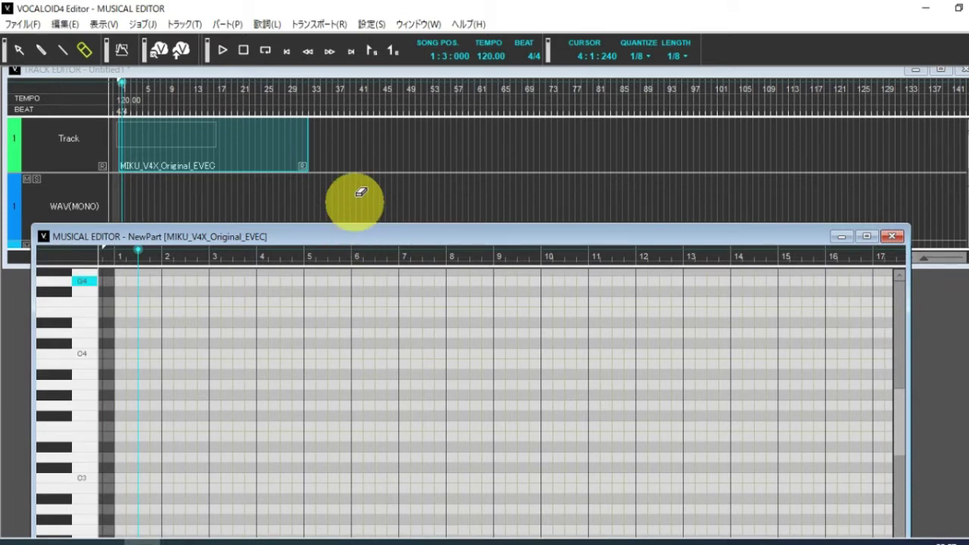
{"action": "left_click", "coordinate": [17, 51]}
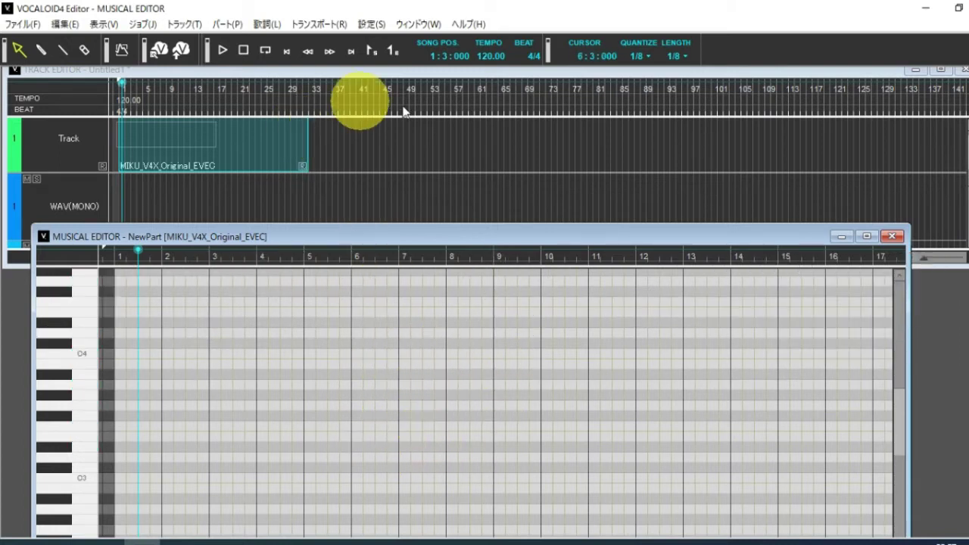
{"action": "left_click_drag", "start_coordinate": [338, 236], "coordinate": [337, 265]}
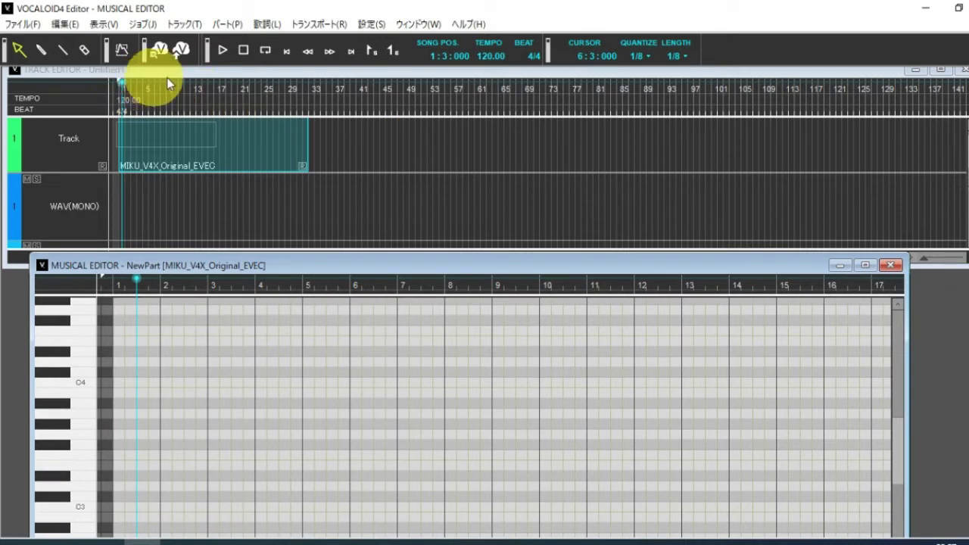
Shift the Track Editor window slightly and place the Musical Editor window just below its tracks, keeping the Arrow tool active
{"action": "left_click_drag", "start_coordinate": [179, 74], "coordinate": [186, 81]}
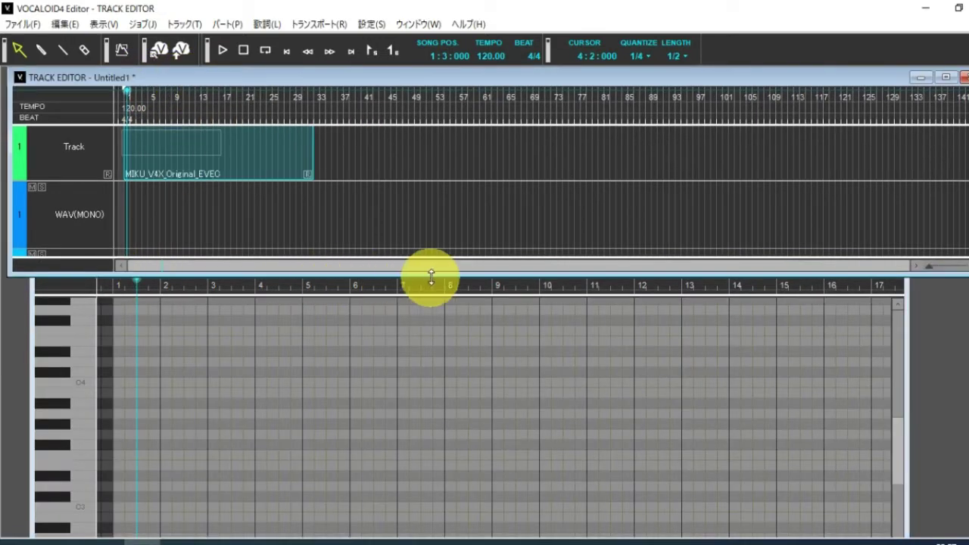
{"action": "left_click", "coordinate": [288, 338]}
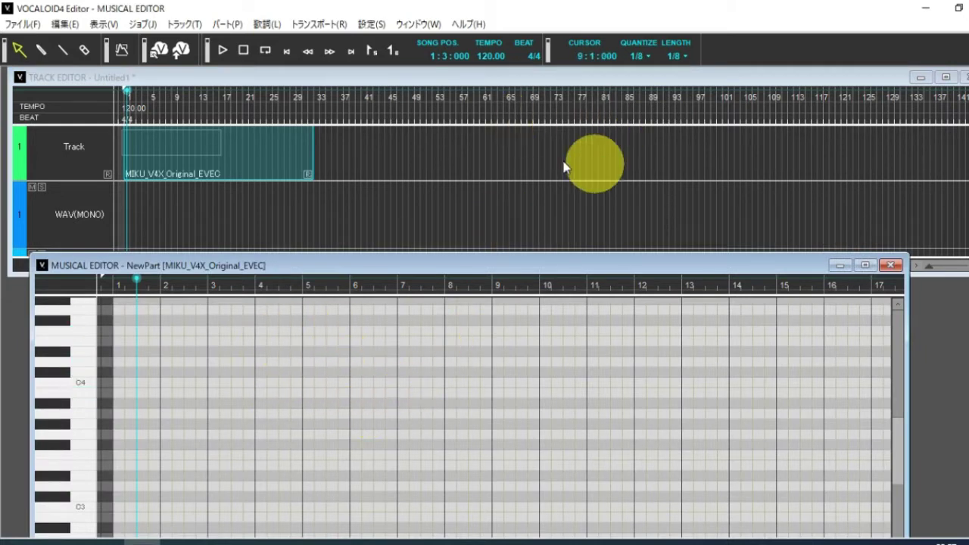
{"action": "left_click_drag", "start_coordinate": [496, 258], "coordinate": [499, 279]}
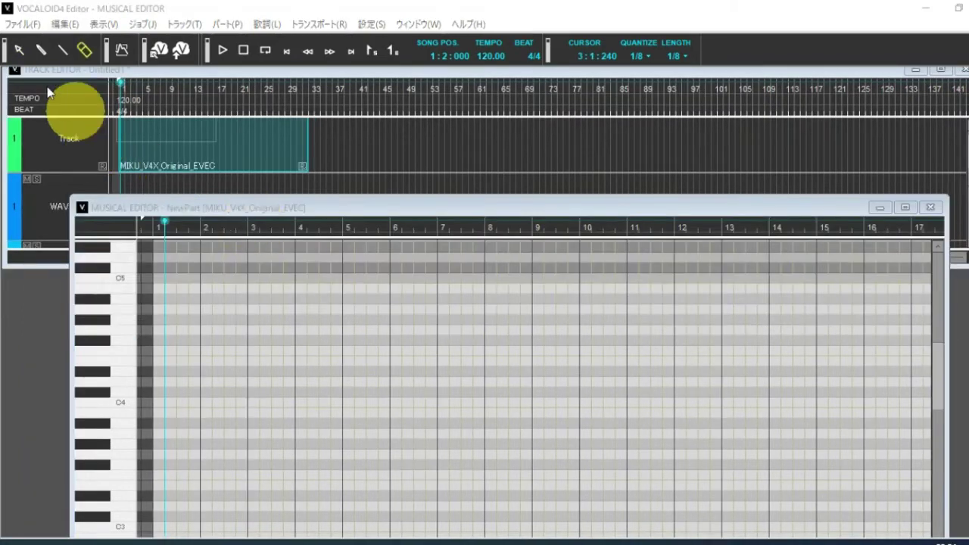
{"action": "left_click", "coordinate": [19, 50]}
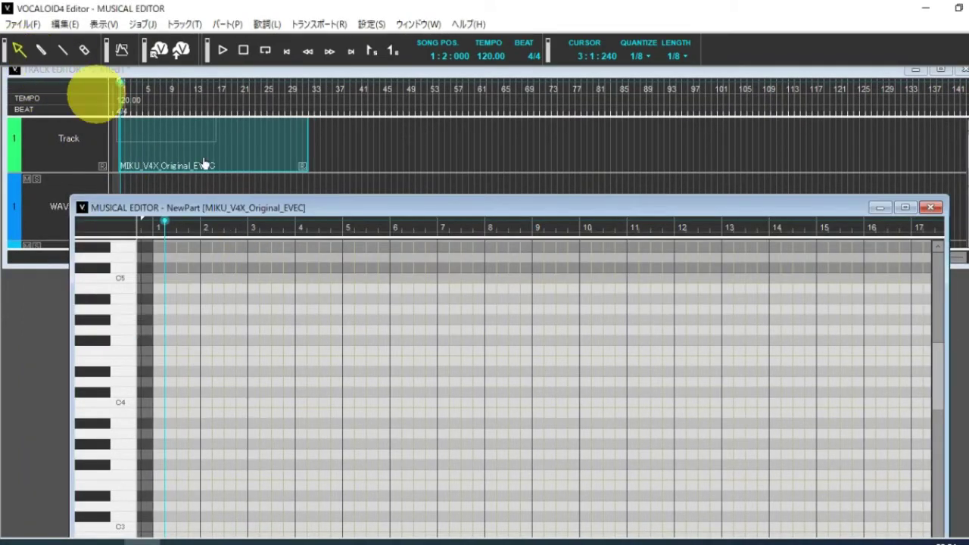
{"action": "mouse_move", "coordinate": [250, 205]}
{"action": "left_mouse_down"}
{"action": "mouse_move", "coordinate": [217, 221]}
{"action": "mouse_move", "coordinate": [203, 250]}
{"action": "left_mouse_up"}
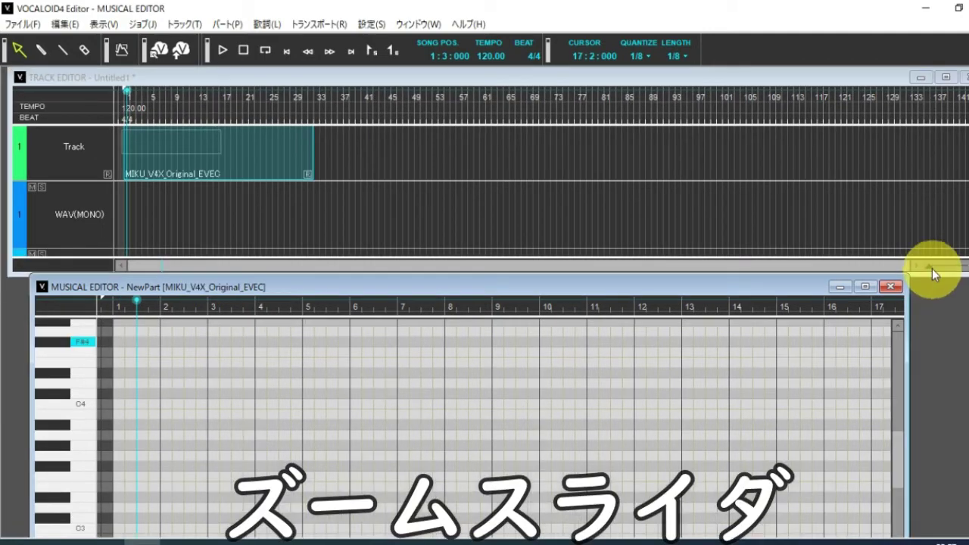
Examine the horizontal zoom sliders of the Track Editor and the Musical Editor, raising the Musical Editor window to reach its own
{"action": "left_click", "coordinate": [932, 270]}
{"action": "mouse_move", "coordinate": [932, 270]}
{"action": "left_mouse_down"}
{"action": "mouse_move", "coordinate": [943, 271]}
{"action": "mouse_move", "coordinate": [928, 267]}
{"action": "left_mouse_up"}
{"action": "left_click_drag", "start_coordinate": [708, 288], "coordinate": [708, 127]}
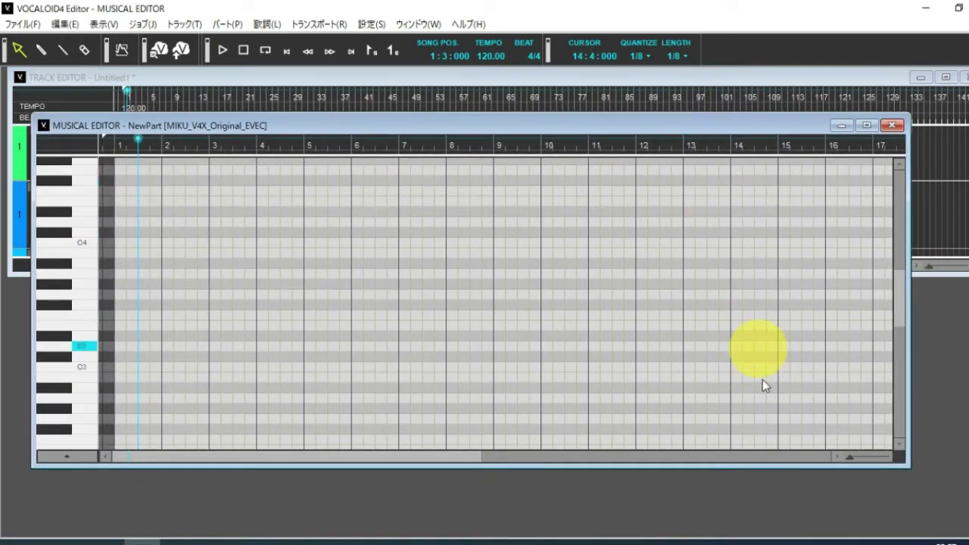
{"action": "left_click_drag", "start_coordinate": [855, 457], "coordinate": [852, 455]}
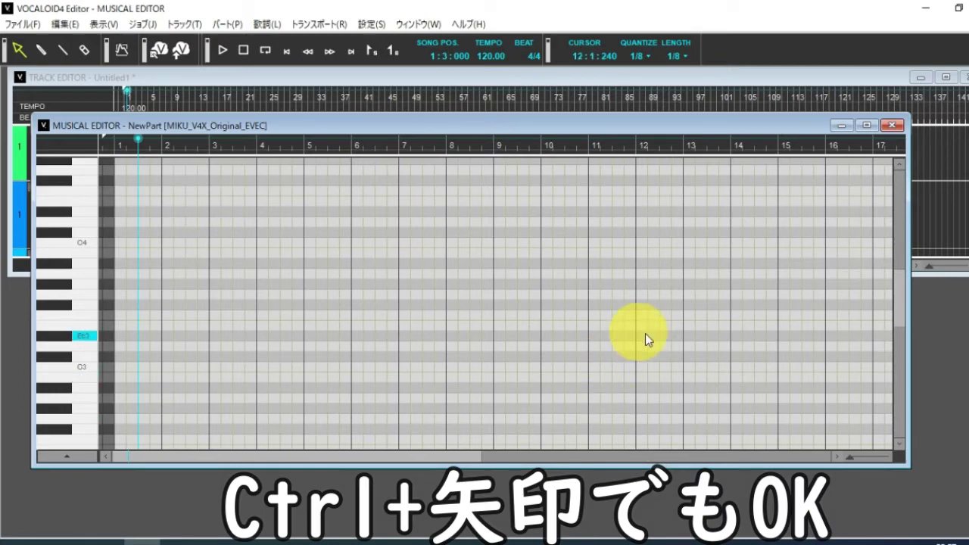
{"action": "left_click_drag", "start_coordinate": [508, 124], "coordinate": [511, 172]}
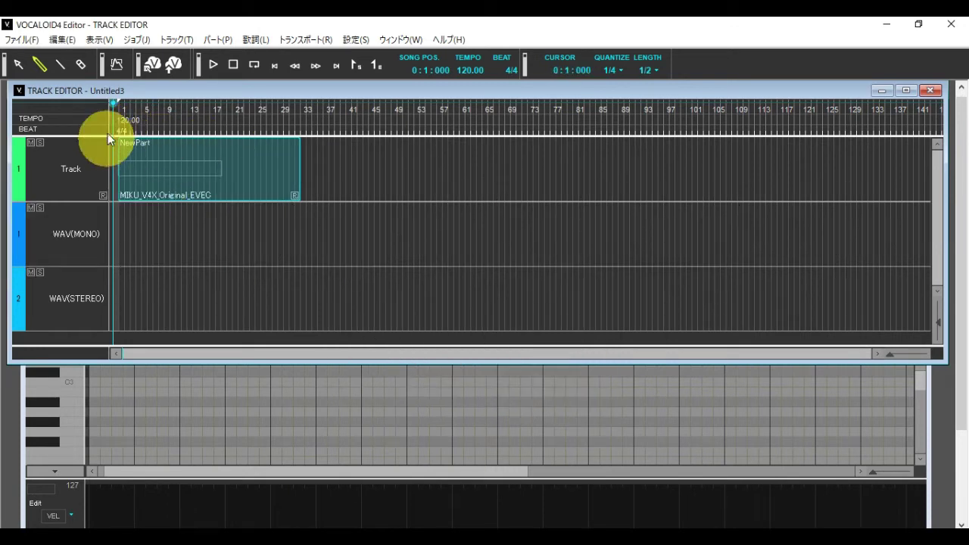
Rename the NewPart on the first track as test and open it in the Musical Editor
{"action": "double_click", "coordinate": [144, 149]}
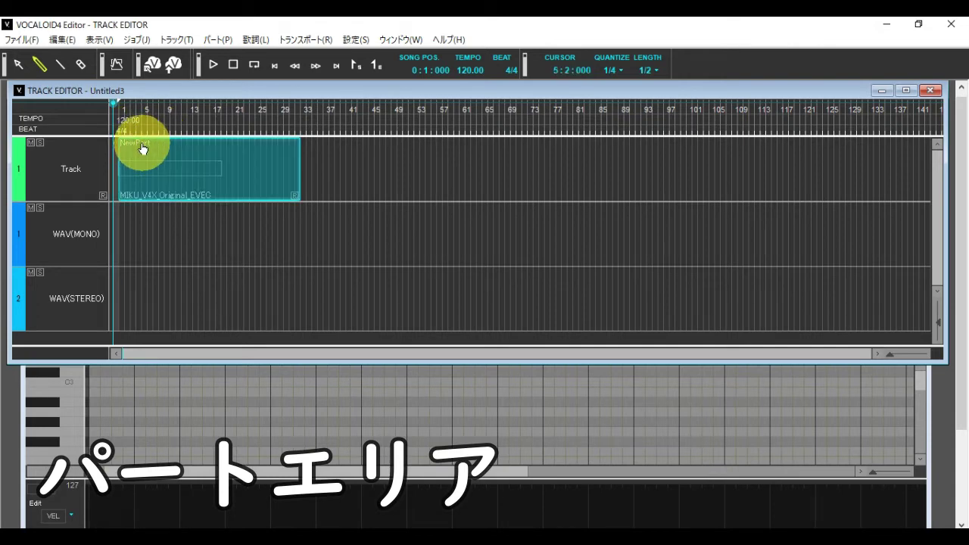
{"action": "left_click_drag", "start_coordinate": [127, 142], "coordinate": [168, 141]}
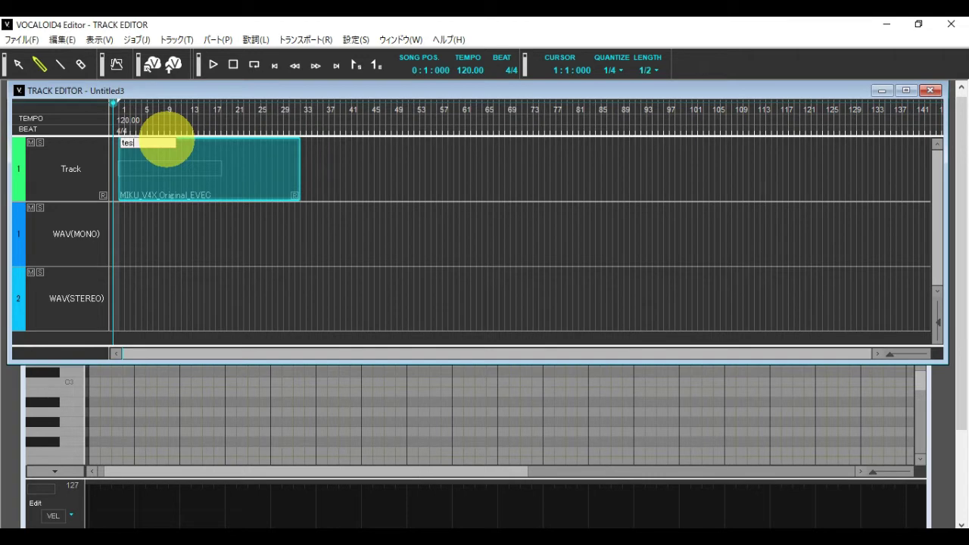
{"action": "double_click", "coordinate": [253, 166]}
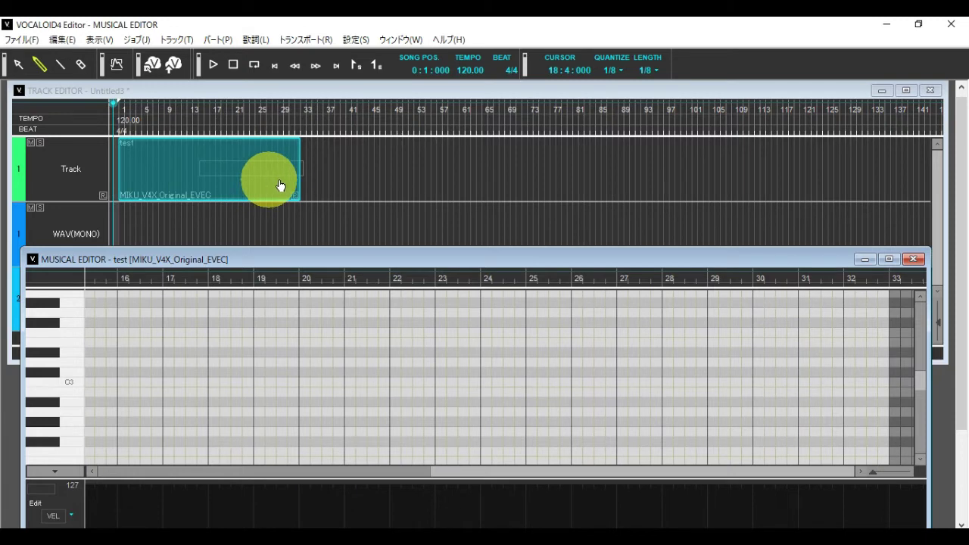
Extend the end of the test part by one measure and reopen it in a lowered Musical Editor window
{"action": "mouse_move", "coordinate": [300, 181]}
{"action": "left_mouse_down"}
{"action": "mouse_move", "coordinate": [364, 184]}
{"action": "mouse_move", "coordinate": [307, 186]}
{"action": "left_mouse_up"}
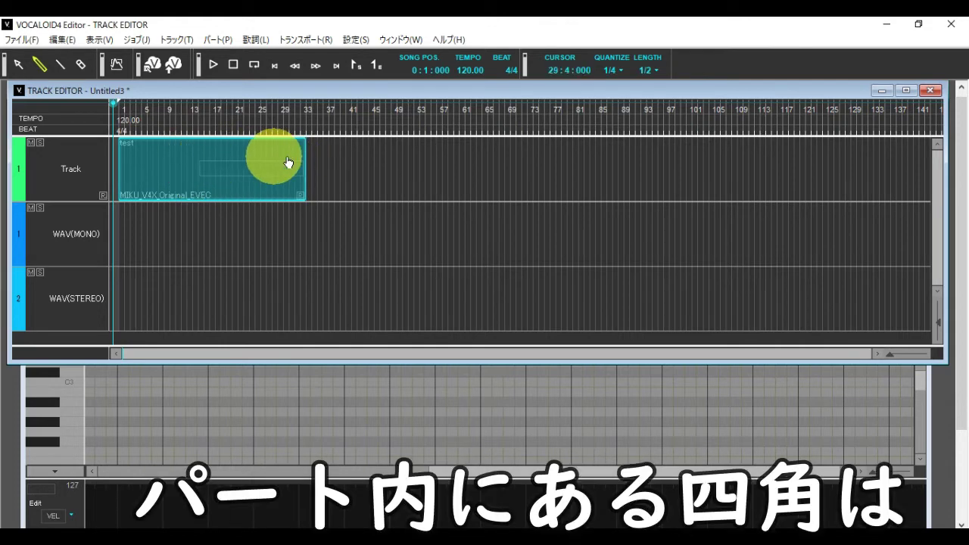
{"action": "double_click", "coordinate": [244, 159]}
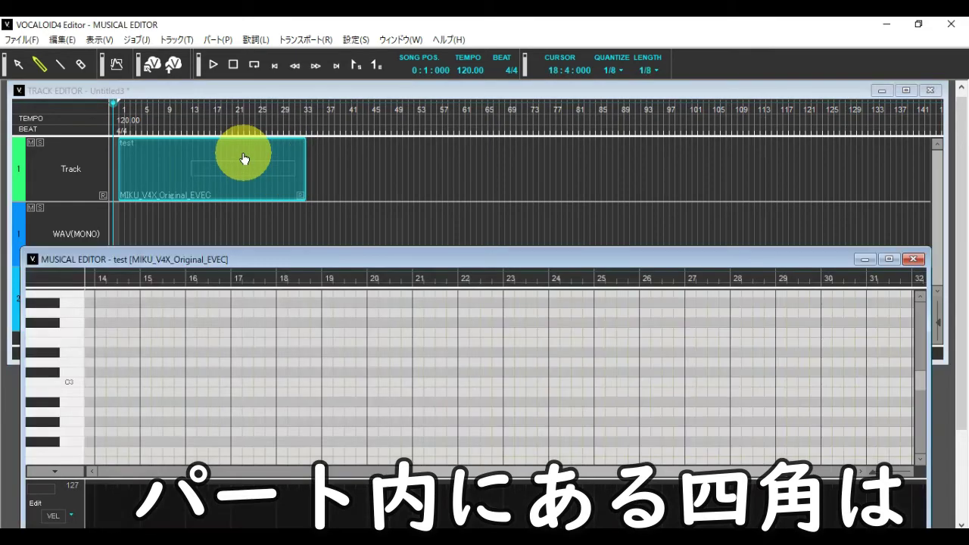
{"action": "left_click_drag", "start_coordinate": [262, 259], "coordinate": [250, 299]}
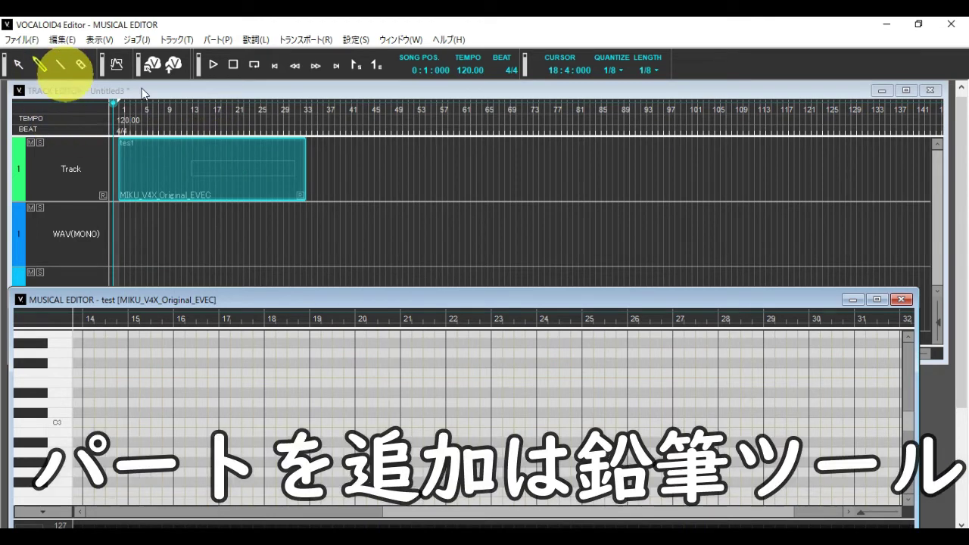
Draw a second part about 32 measures long from measure 41 on the first track, then move it about two measures later
{"action": "mouse_move", "coordinate": [345, 162]}
{"action": "left_mouse_down"}
{"action": "mouse_move", "coordinate": [447, 144]}
{"action": "mouse_move", "coordinate": [527, 145]}
{"action": "left_mouse_up"}
{"action": "left_click", "coordinate": [522, 327]}
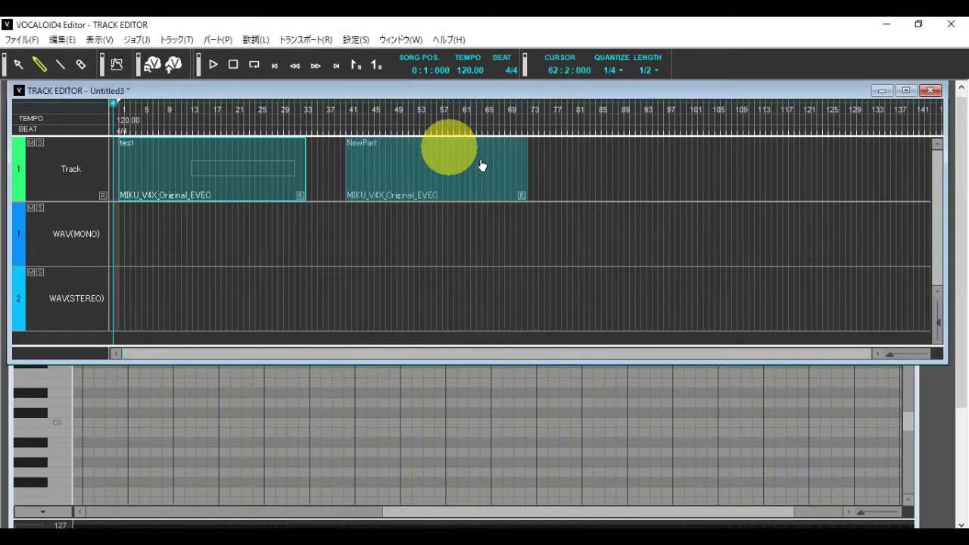
{"action": "double_click", "coordinate": [232, 171]}
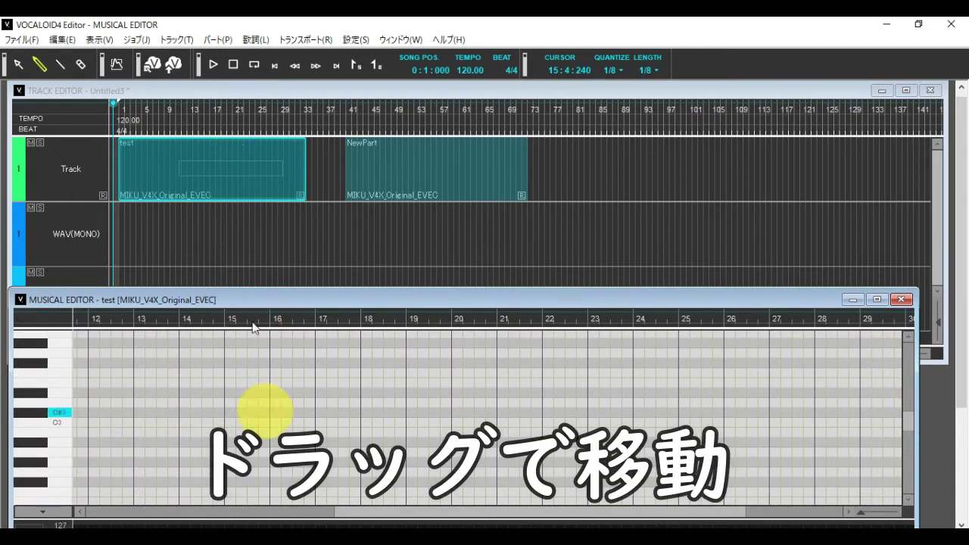
{"action": "mouse_move", "coordinate": [374, 163]}
{"action": "left_mouse_down"}
{"action": "mouse_move", "coordinate": [389, 177]}
{"action": "mouse_move", "coordinate": [452, 160]}
{"action": "mouse_move", "coordinate": [385, 174]}
{"action": "left_mouse_up"}
{"action": "left_click", "coordinate": [209, 159]}
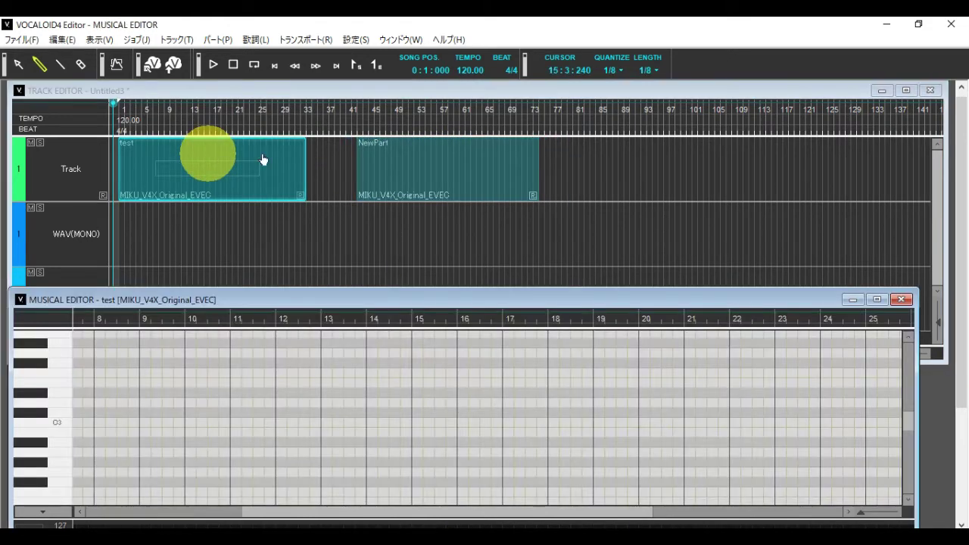
Delete the second part from the first track and reopen the test part in a raised Musical Editor window
{"action": "left_click", "coordinate": [414, 153]}
{"action": "key", "text": "Delete"}
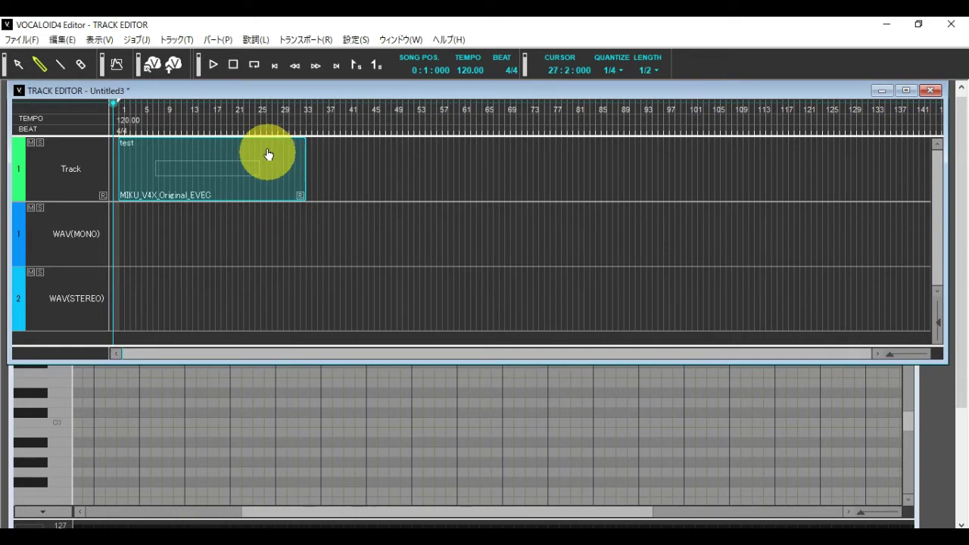
{"action": "double_click", "coordinate": [268, 156]}
{"action": "left_click_drag", "start_coordinate": [328, 300], "coordinate": [343, 238]}
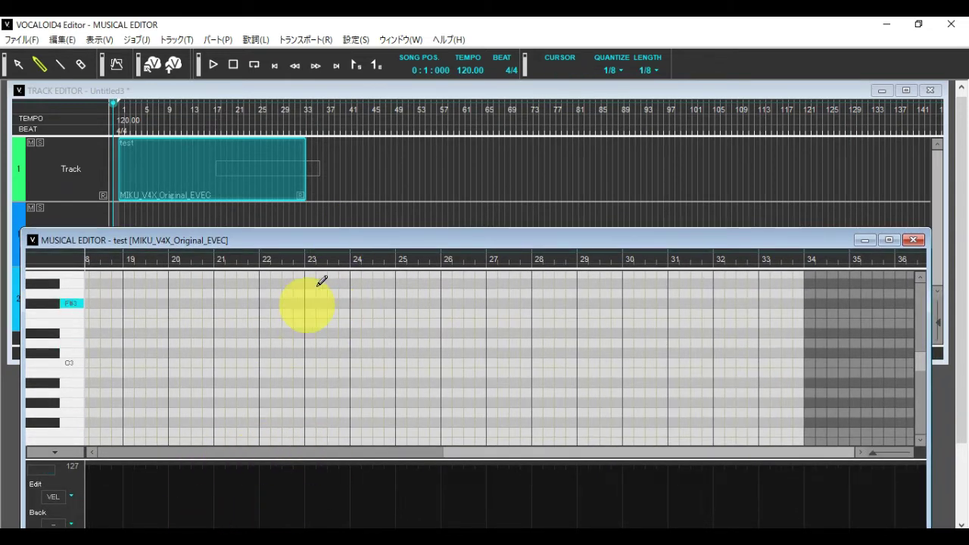
Raise the Musical Editor window, and hide the control parameter area and show it again
{"action": "left_click_drag", "start_coordinate": [340, 238], "coordinate": [336, 142]}
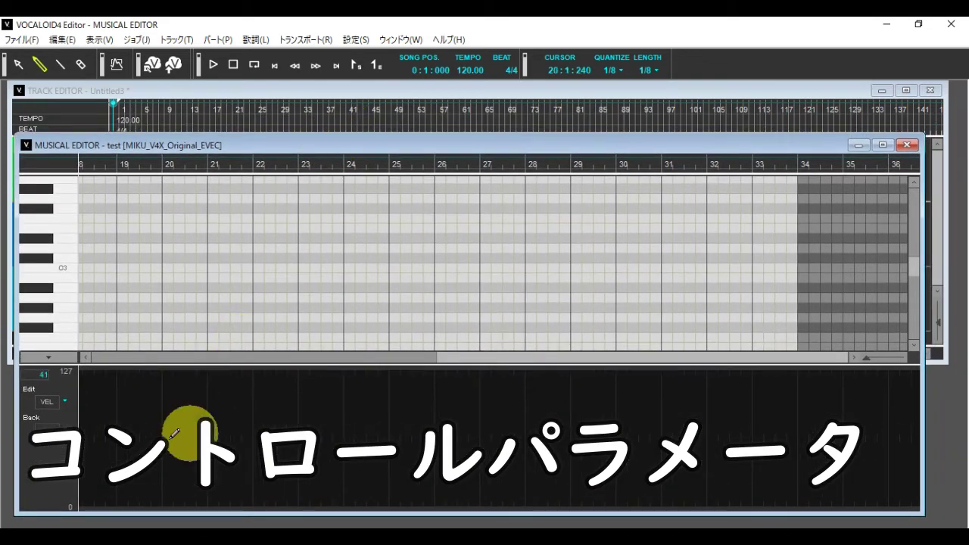
{"action": "left_click", "coordinate": [99, 39]}
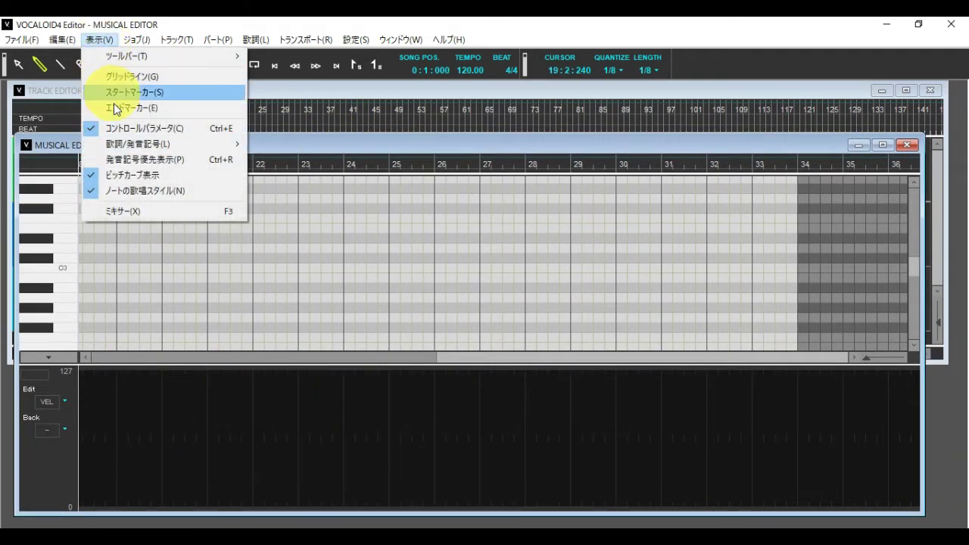
{"action": "left_click", "coordinate": [133, 130]}
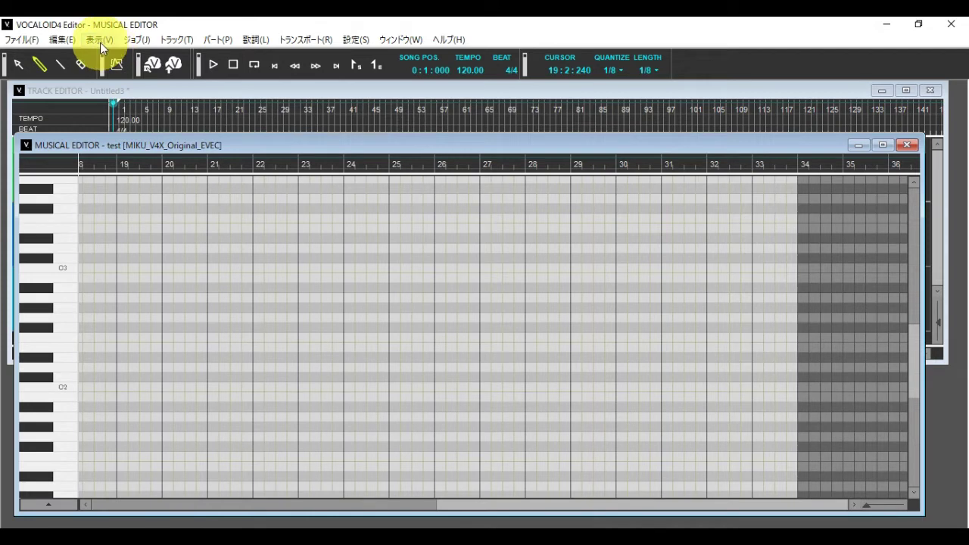
{"action": "left_click", "coordinate": [101, 42]}
{"action": "left_click", "coordinate": [120, 126]}
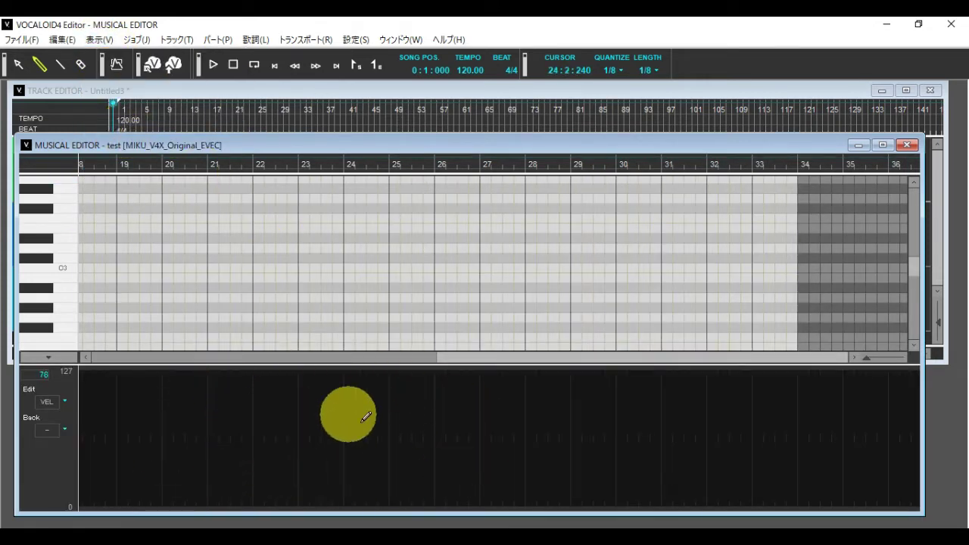
Draw an F#3 note about three measures long, starting just before measure 19 of the test part
{"action": "left_click", "coordinate": [101, 42]}
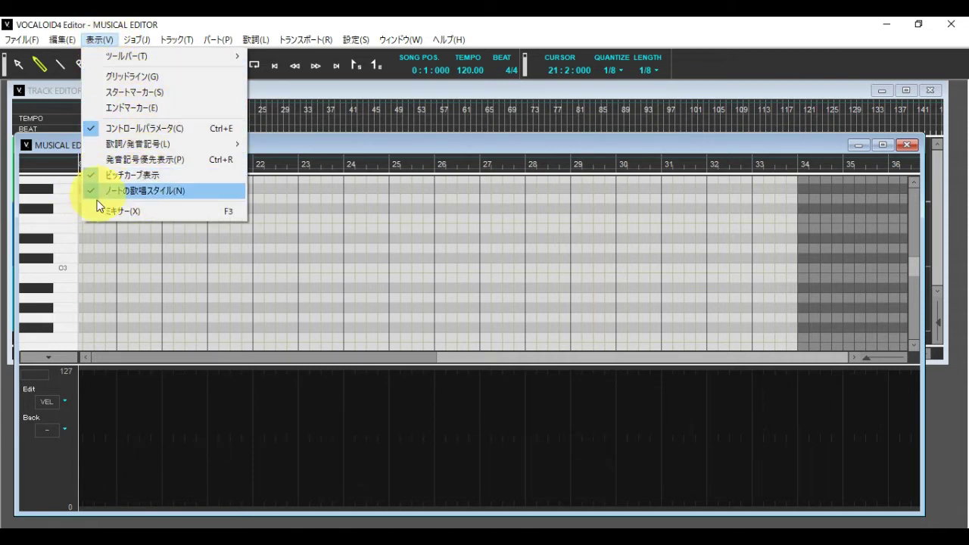
{"action": "left_click", "coordinate": [106, 241]}
{"action": "left_click_drag", "start_coordinate": [113, 209], "coordinate": [247, 208]}
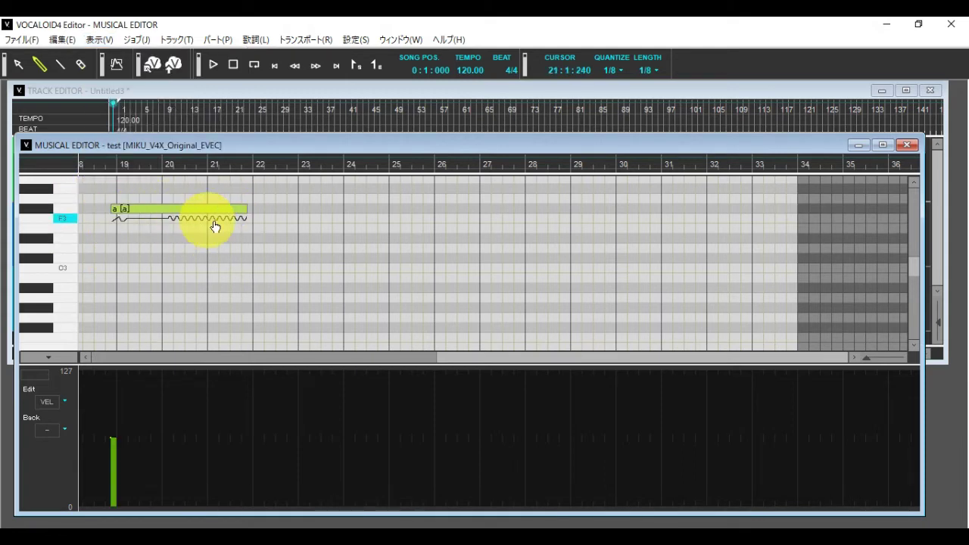
Hide the note singing style display and show it again, and delete the F#3 note
{"action": "left_click", "coordinate": [99, 40]}
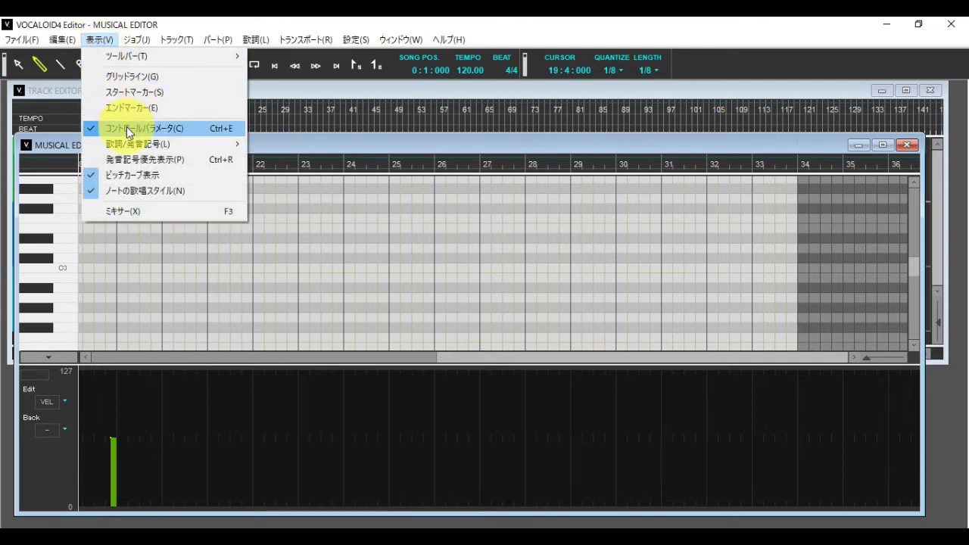
{"action": "left_click", "coordinate": [132, 190]}
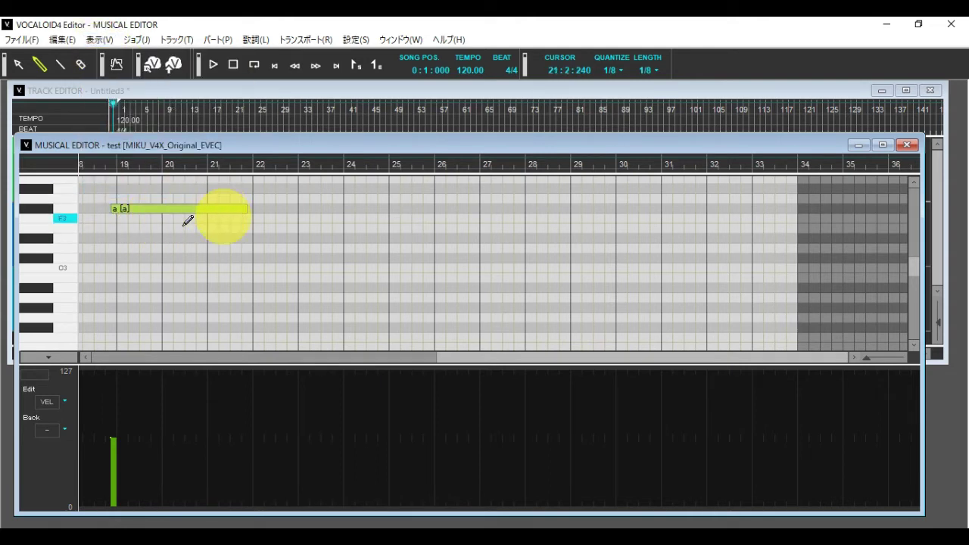
{"action": "left_click", "coordinate": [98, 40]}
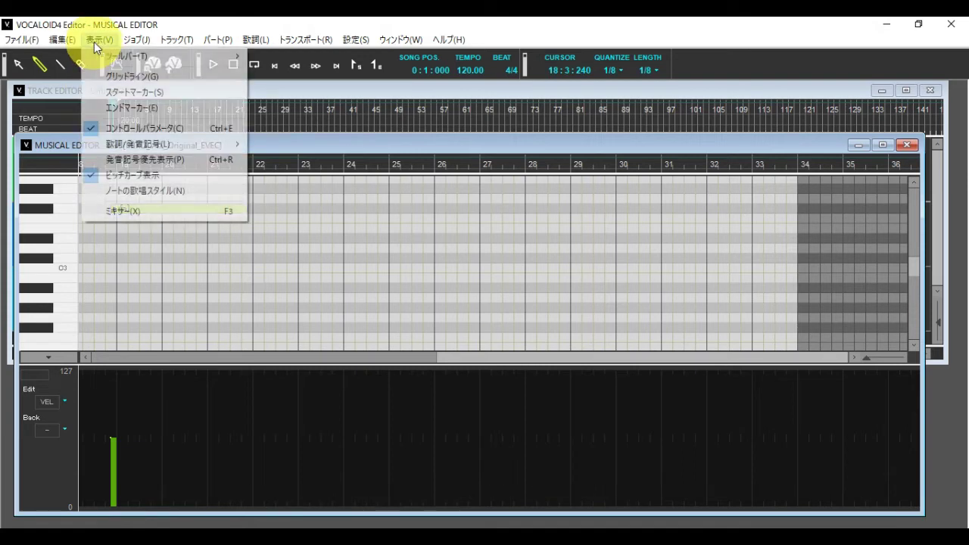
{"action": "left_click", "coordinate": [194, 190]}
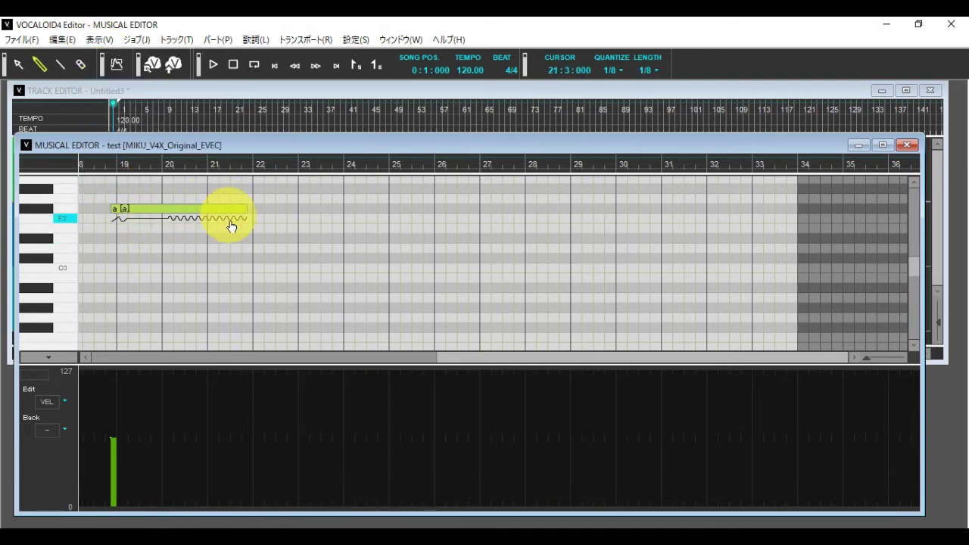
{"action": "left_click", "coordinate": [203, 220]}
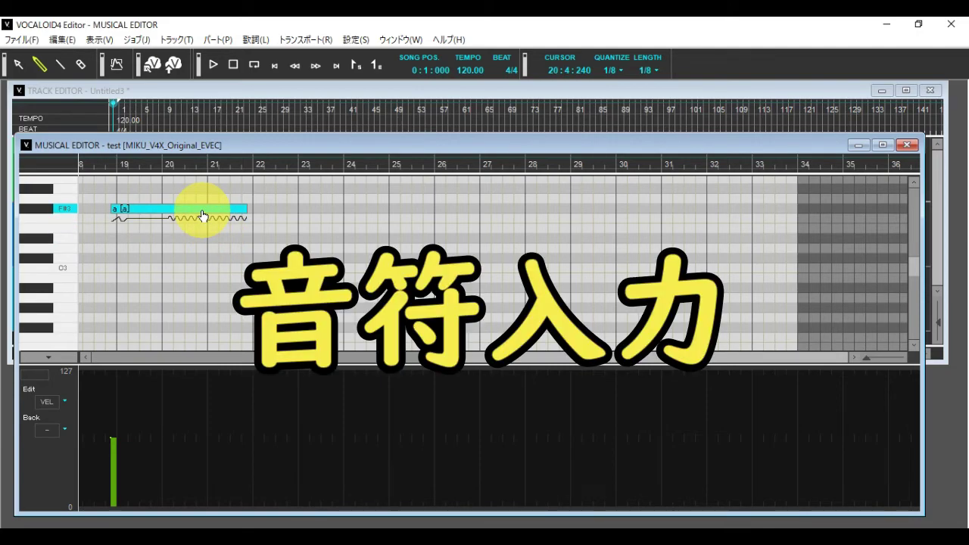
{"action": "key", "text": "Delete"}
Lower the Musical Editor window below the first track and reopen the test part around measure 3
{"action": "left_click_drag", "start_coordinate": [236, 143], "coordinate": [244, 255]}
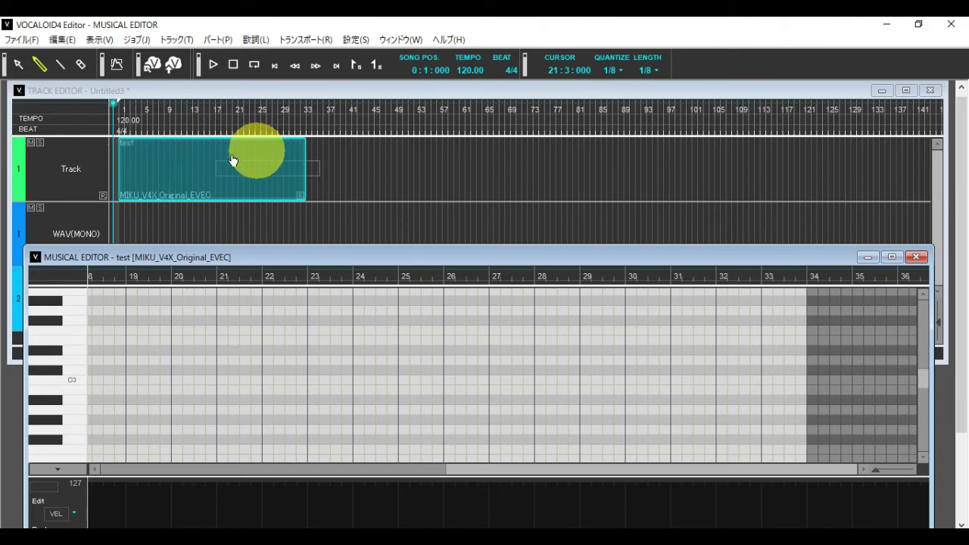
{"action": "left_click_drag", "start_coordinate": [286, 260], "coordinate": [267, 230]}
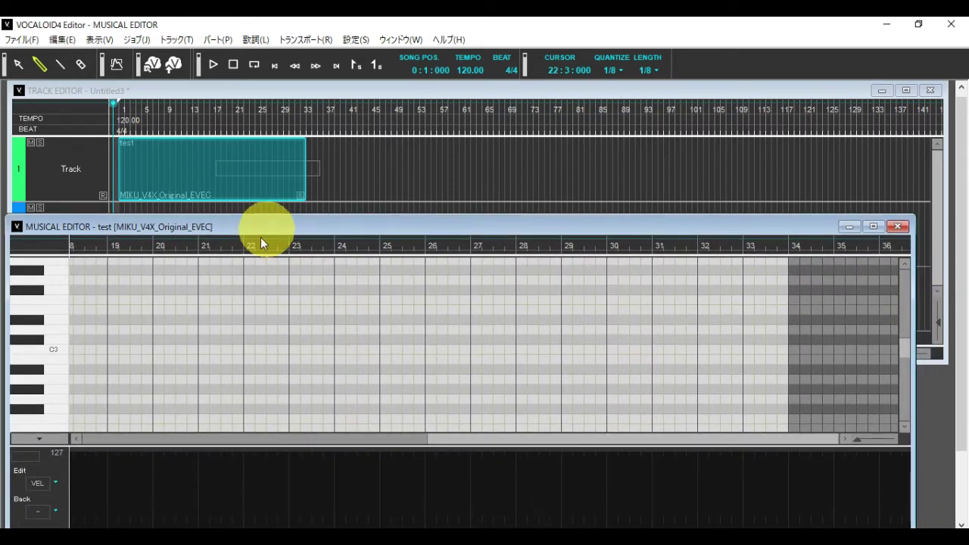
{"action": "double_click", "coordinate": [181, 162]}
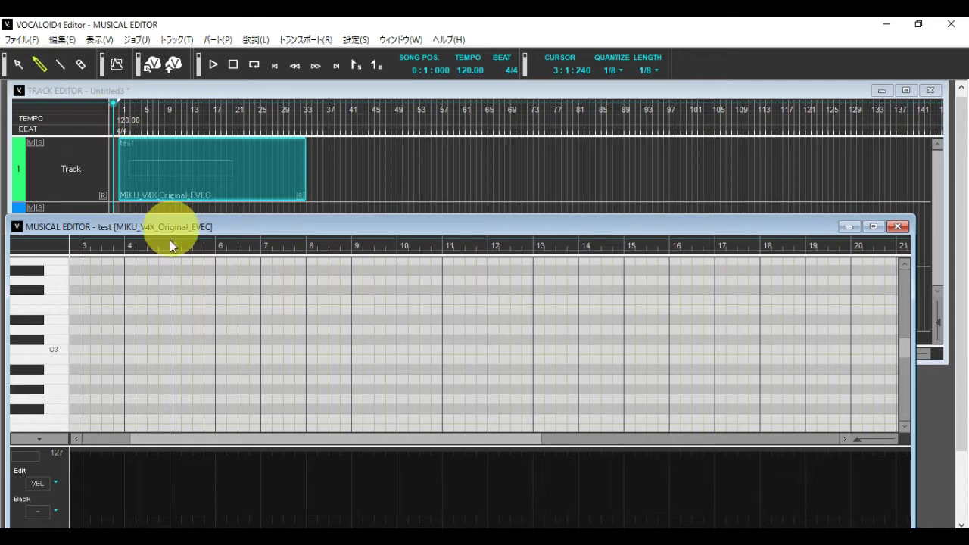
Draw a G3 note from measure 3 followed by an F3 note, each about 1.5 measures long, extending the F3 note's end
{"action": "left_click_drag", "start_coordinate": [85, 281], "coordinate": [202, 290]}
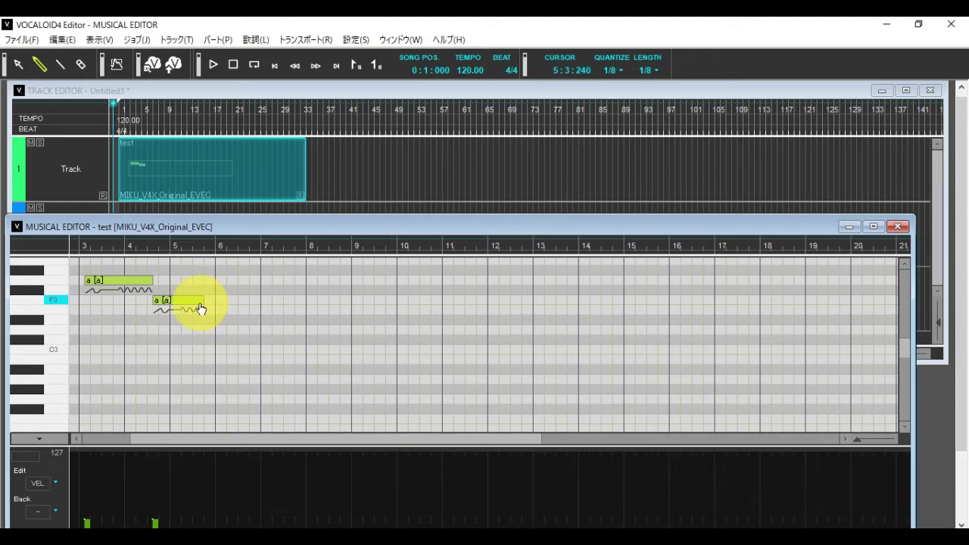
{"action": "mouse_move", "coordinate": [203, 299]}
{"action": "left_mouse_down"}
{"action": "mouse_move", "coordinate": [234, 299]}
{"action": "mouse_move", "coordinate": [219, 300]}
{"action": "left_mouse_up"}
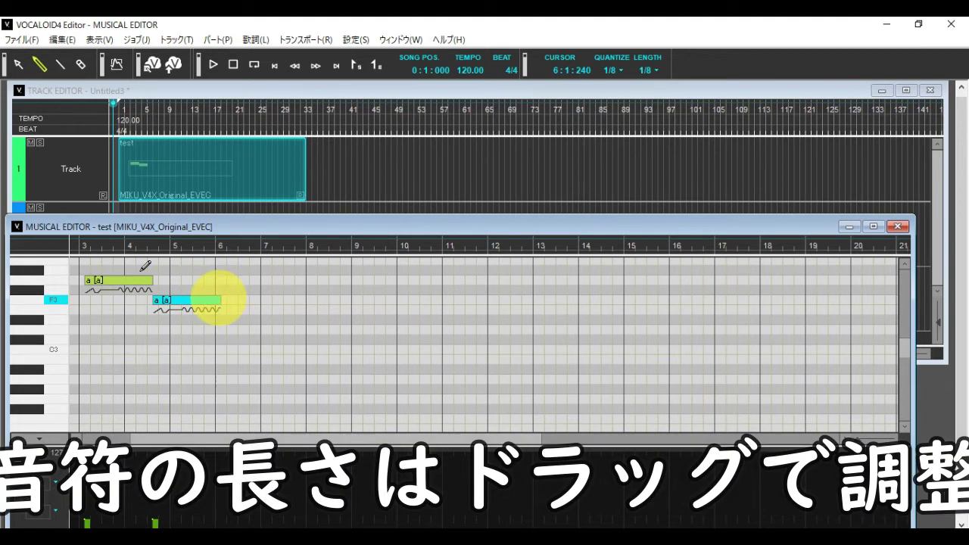
Try moving the second note to another pitch with the Arrow tool and return it to F3
{"action": "left_click", "coordinate": [24, 66]}
{"action": "left_click", "coordinate": [198, 302]}
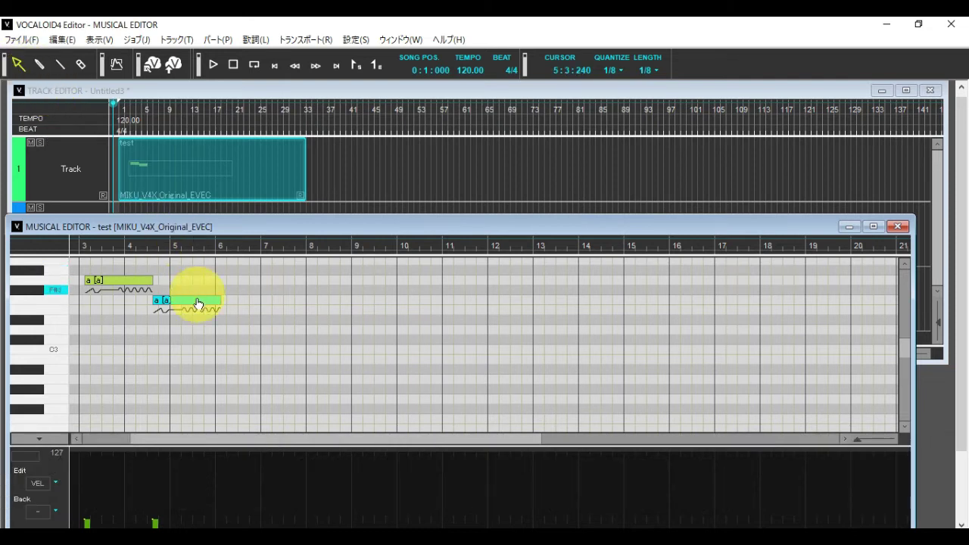
{"action": "left_click_drag", "start_coordinate": [196, 313], "coordinate": [195, 300]}
Draw D#3 and C#3 notes directly after the F3 note with the Pencil tool, each about 1.25 measures long
{"action": "left_click", "coordinate": [40, 65]}
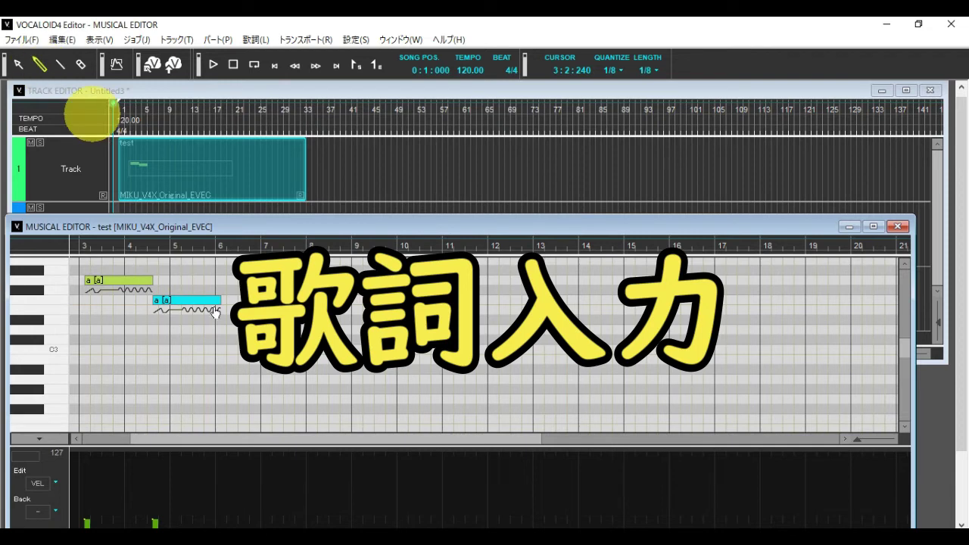
{"action": "left_click_drag", "start_coordinate": [223, 320], "coordinate": [293, 327]}
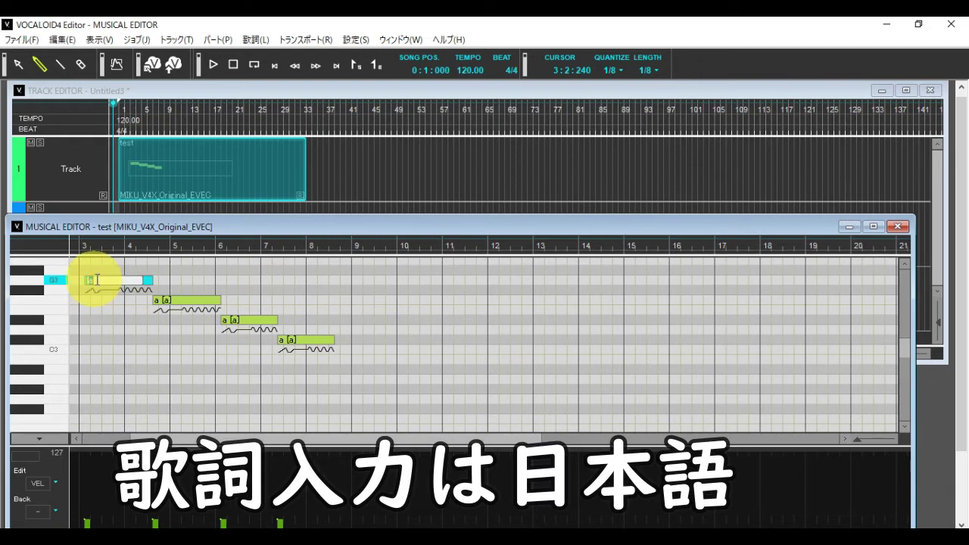
Switch to Japanese input and enter the lyrics わ and た on the first two notes
{"action": "key", "text": "Zenkaku_Hankaku"}
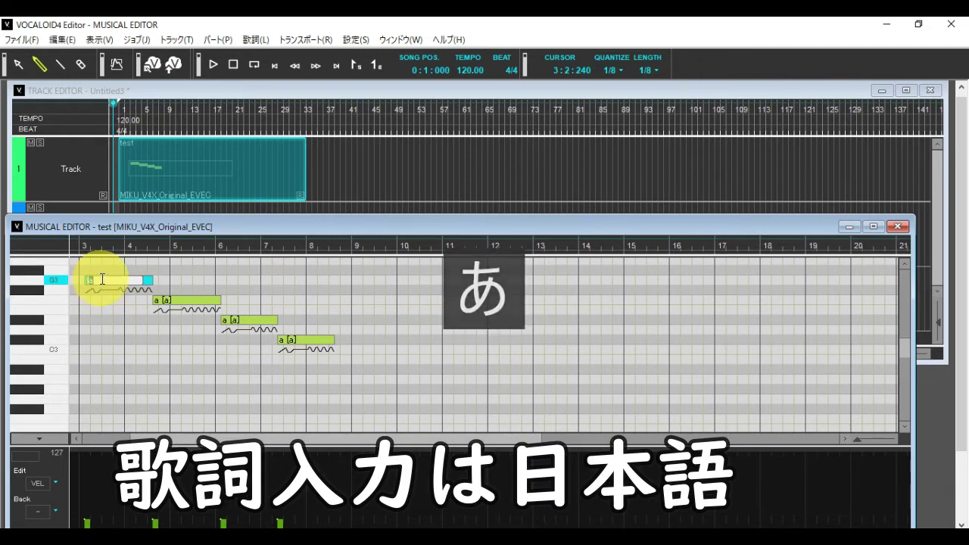
{"action": "type", "text": "wa"}
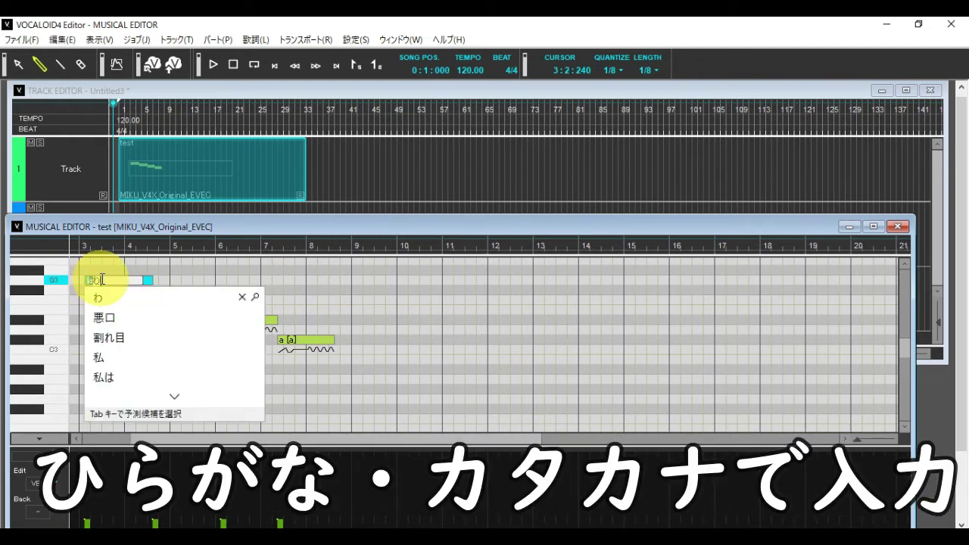
{"action": "key", "text": "Return"}
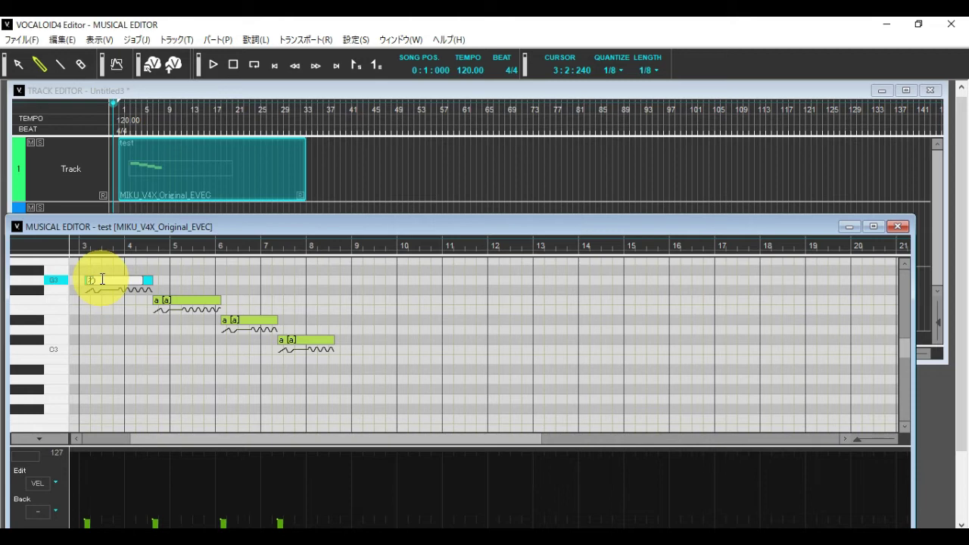
{"action": "key", "text": "Tab"}
{"action": "type", "text": "ta"}
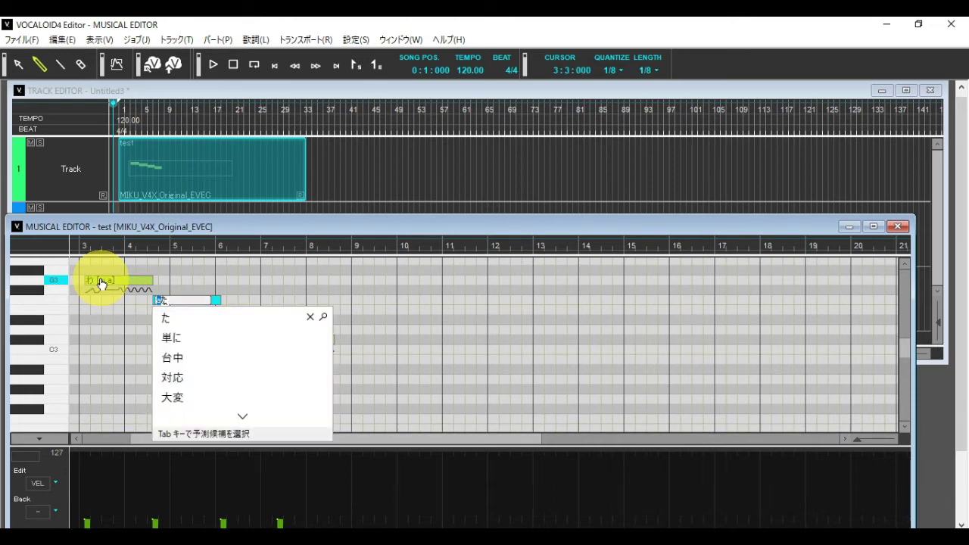
{"action": "key", "text": "Return"}
{"action": "key", "text": "Tab"}
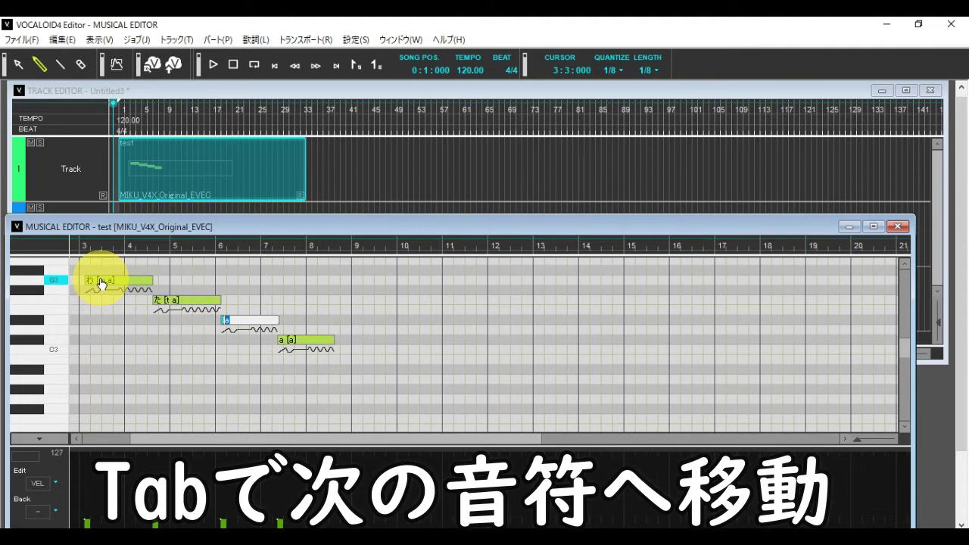
Enter the lyrics し and は on the third and fourth notes
{"action": "type", "text": "shi"}
{"action": "key", "text": "BackSpace"}
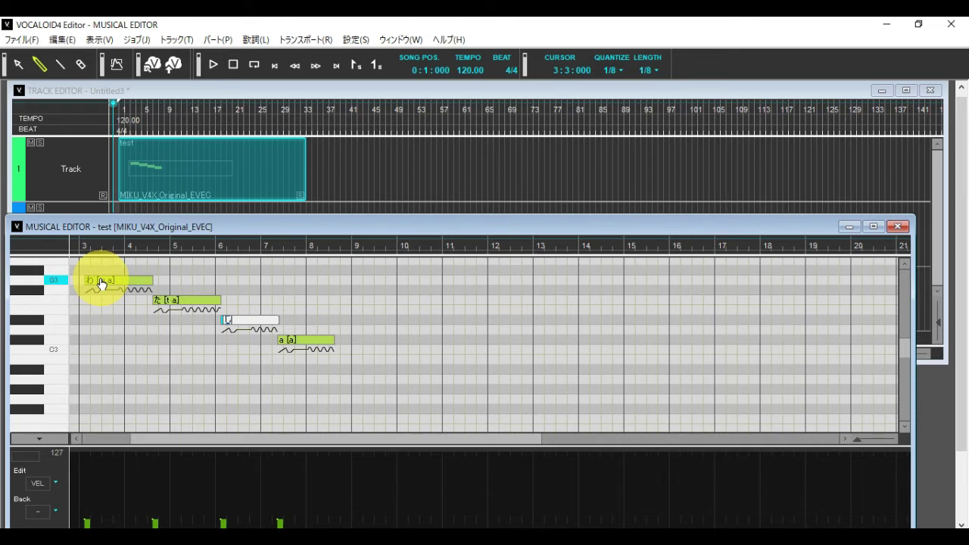
{"action": "type", "text": "w"}
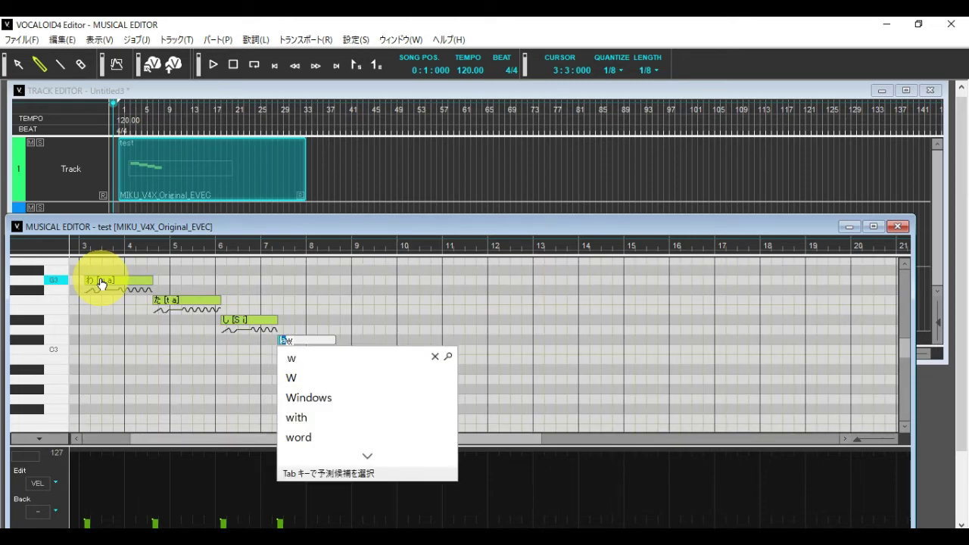
{"action": "key", "text": "BackSpace"}
{"action": "type", "text": "ha"}
{"action": "key", "text": "Return"}
{"action": "key", "text": "Return"}
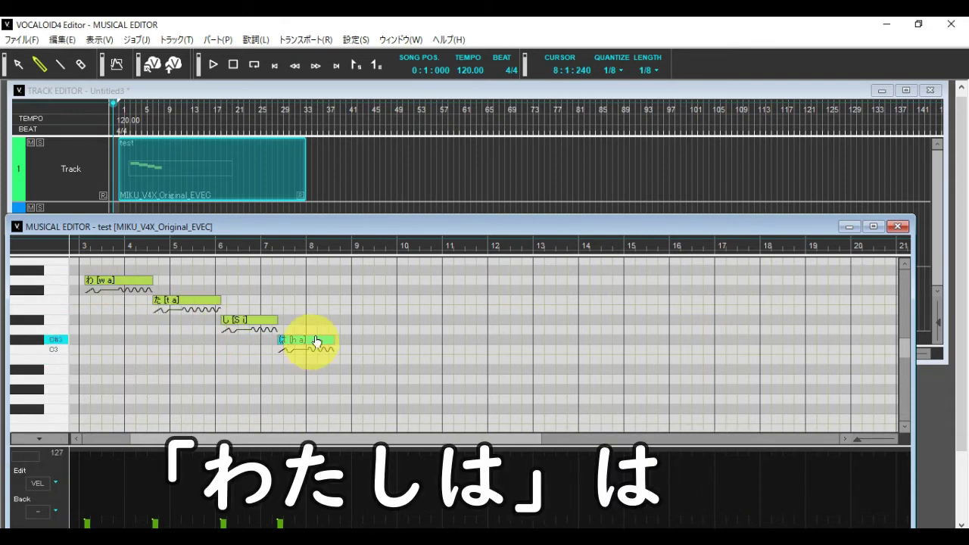
Change the lyric of the fourth note, C#3, to わ to match its pronunciation
{"action": "double_click", "coordinate": [285, 343]}
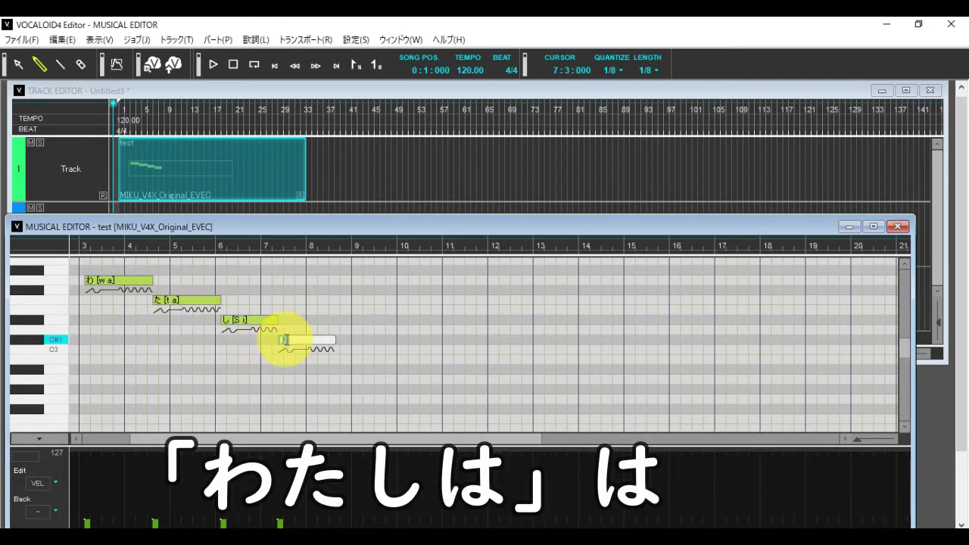
{"action": "type", "text": "わ"}
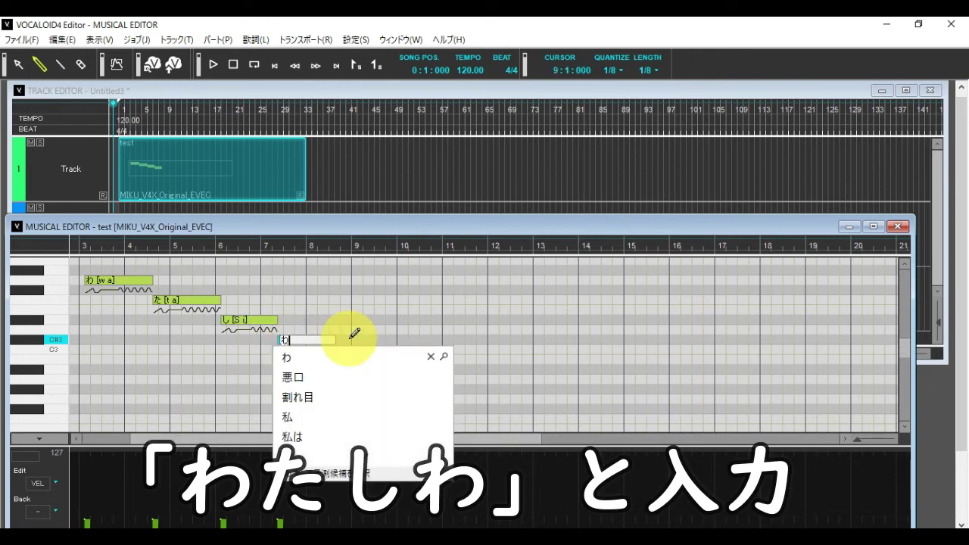
{"action": "key", "text": "Return"}
{"action": "key", "text": "Return"}
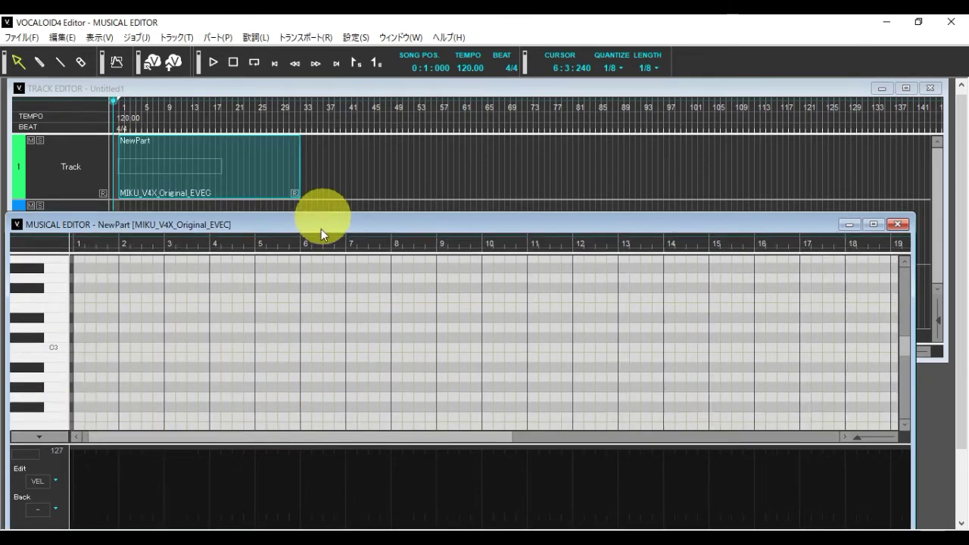
Lower the Musical Editor window and change the singer of NewPart on the first track to MIKU_V4X_Dark
{"action": "left_click_drag", "start_coordinate": [321, 229], "coordinate": [322, 236]}
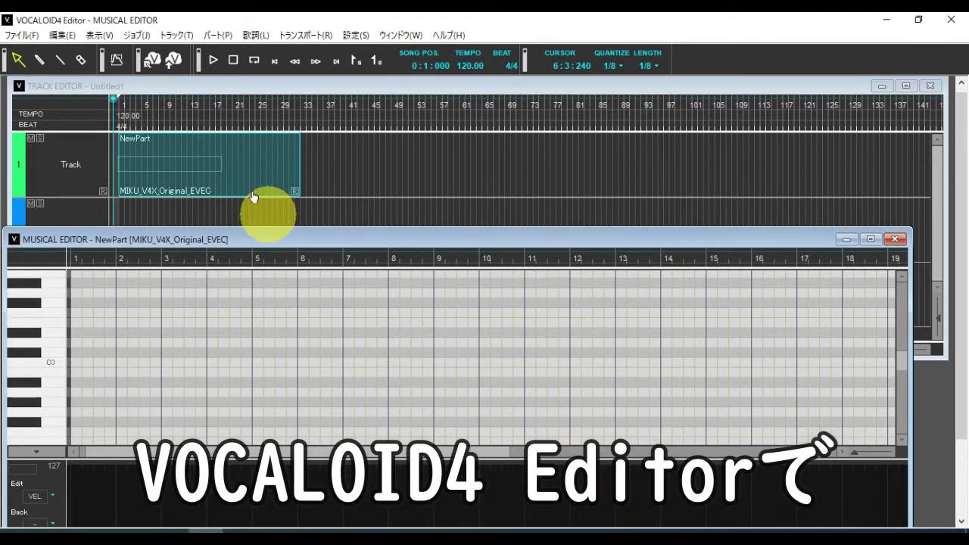
{"action": "right_click", "coordinate": [252, 166]}
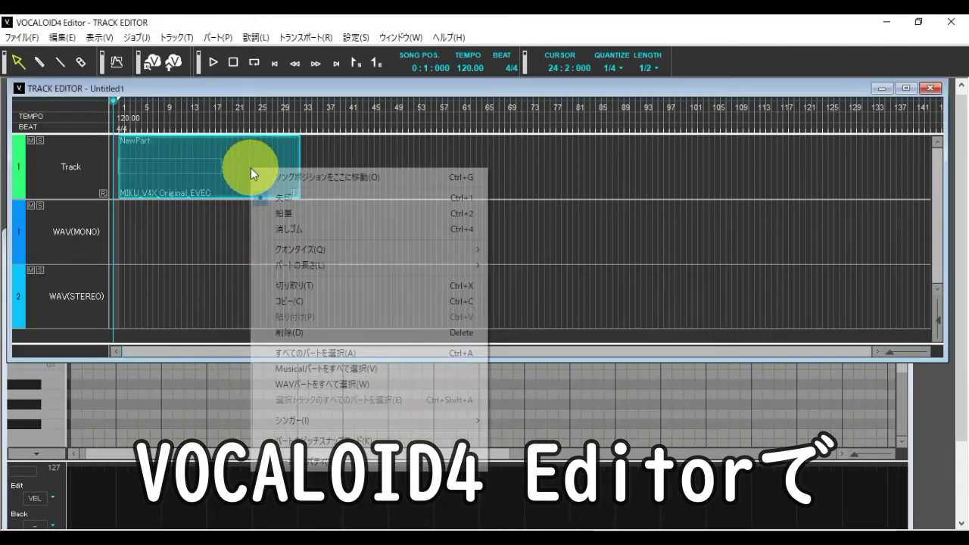
{"action": "mouse_move", "coordinate": [324, 416]}
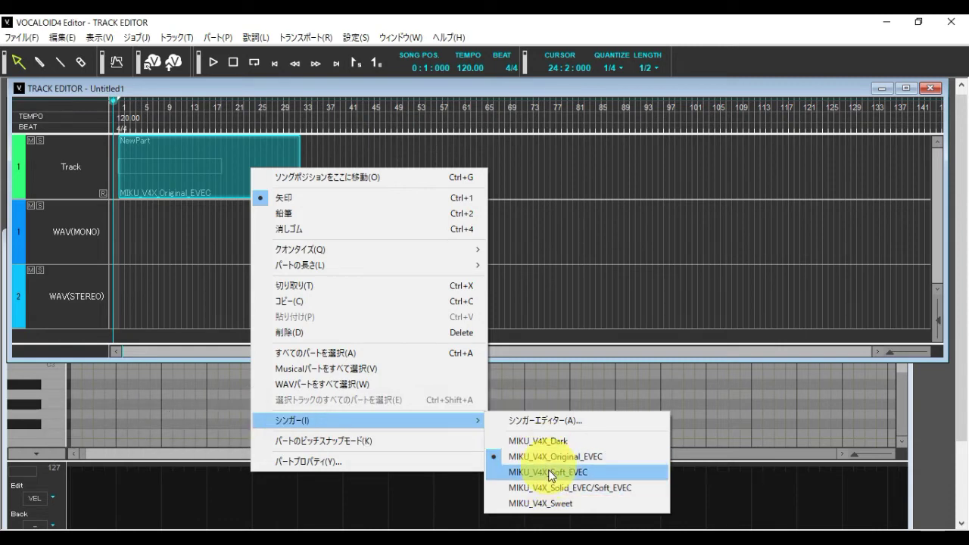
{"action": "left_click", "coordinate": [548, 441]}
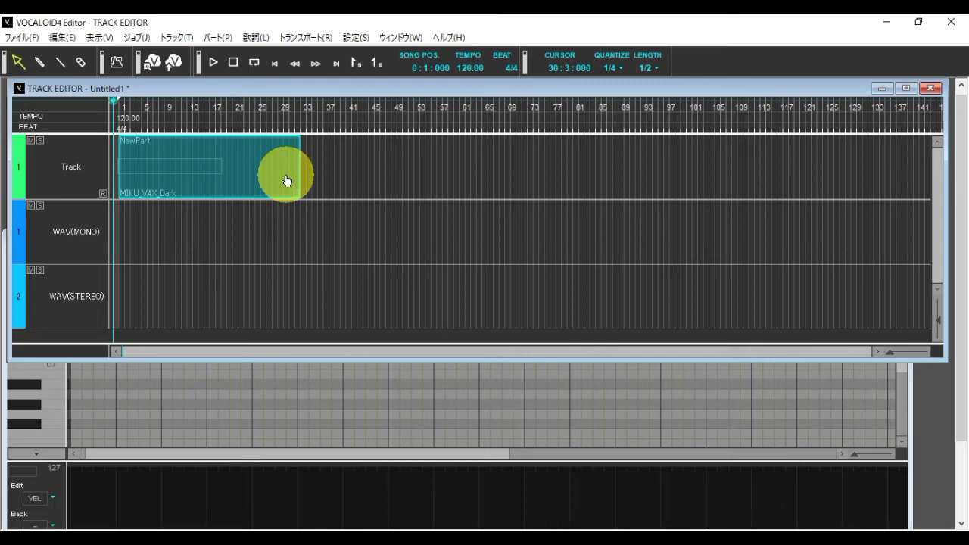
Add a second track and create a Musical part on it named NewPart with singer MIKU_V4X_Dark
{"action": "left_click", "coordinate": [181, 37]}
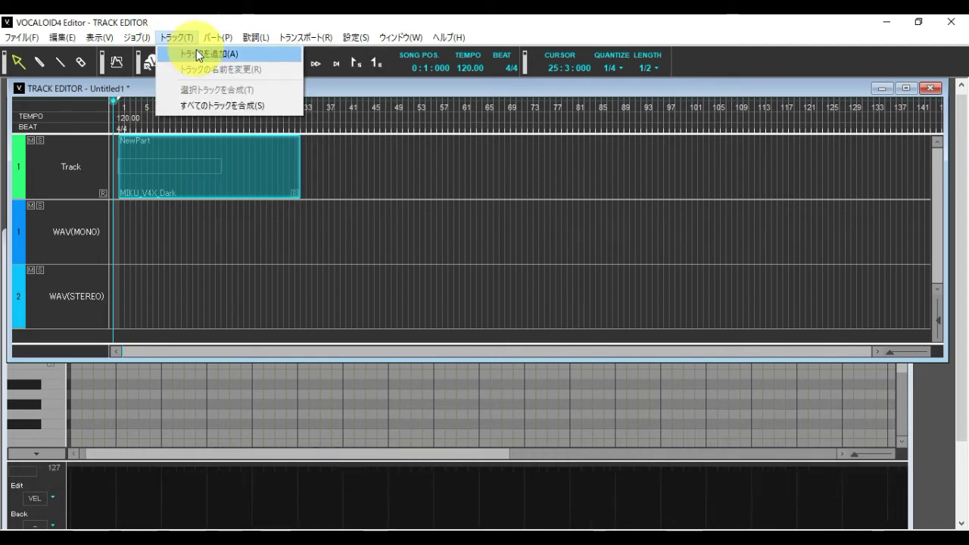
{"action": "left_click", "coordinate": [198, 55]}
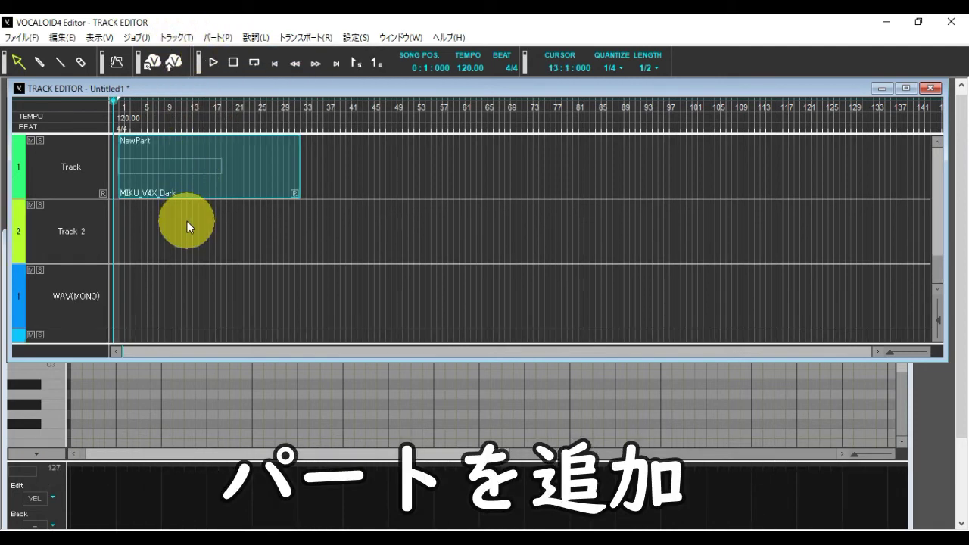
{"action": "left_click", "coordinate": [77, 229]}
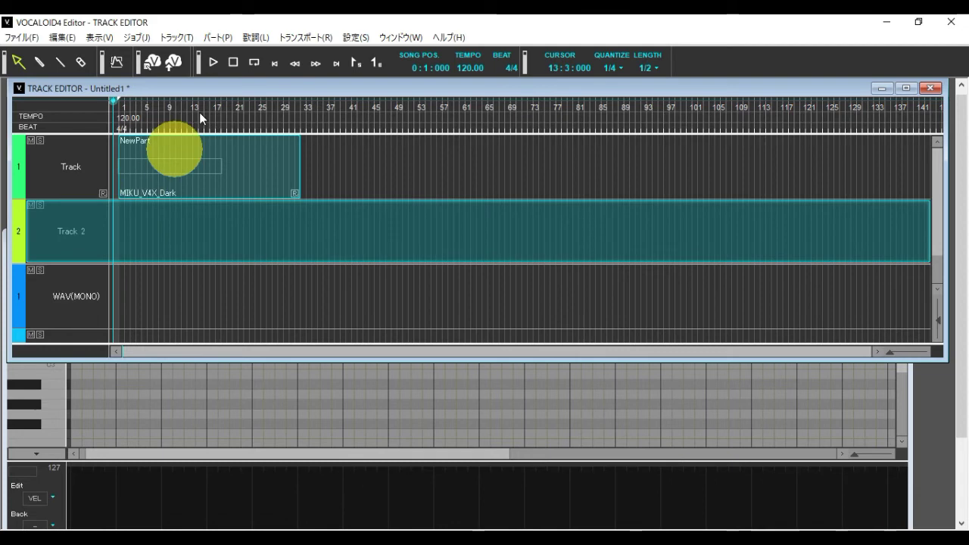
{"action": "left_click", "coordinate": [219, 39]}
{"action": "left_click", "coordinate": [232, 56]}
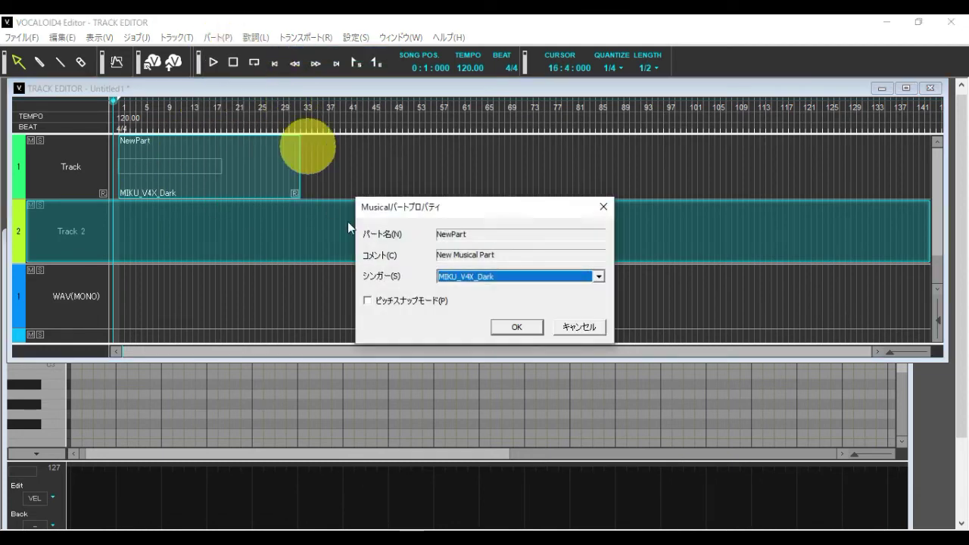
{"action": "left_click", "coordinate": [521, 327]}
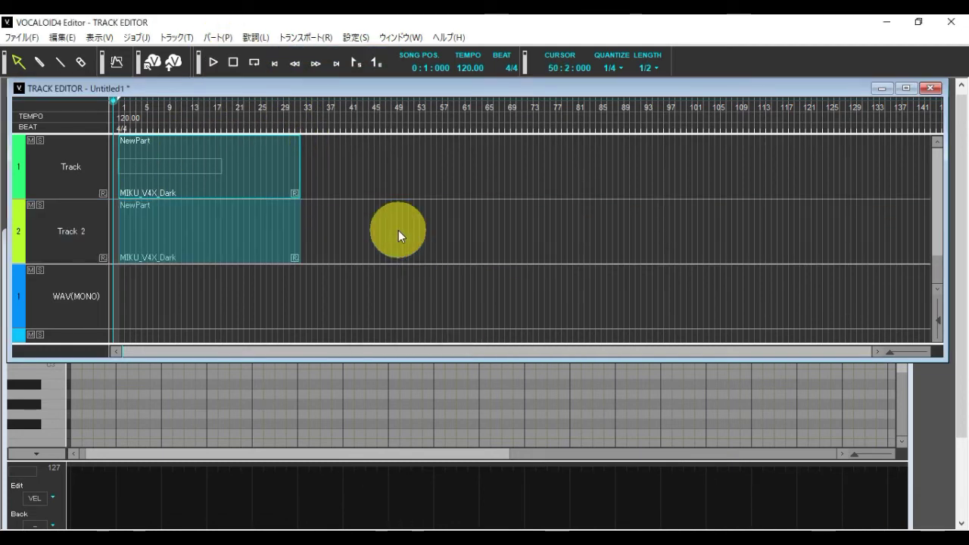
Open the first track's part and draw two overlapping notes, G3 from measure 14 to 16 and E3 from measure 15 to 17
{"action": "left_click", "coordinate": [253, 227]}
{"action": "double_click", "coordinate": [244, 184]}
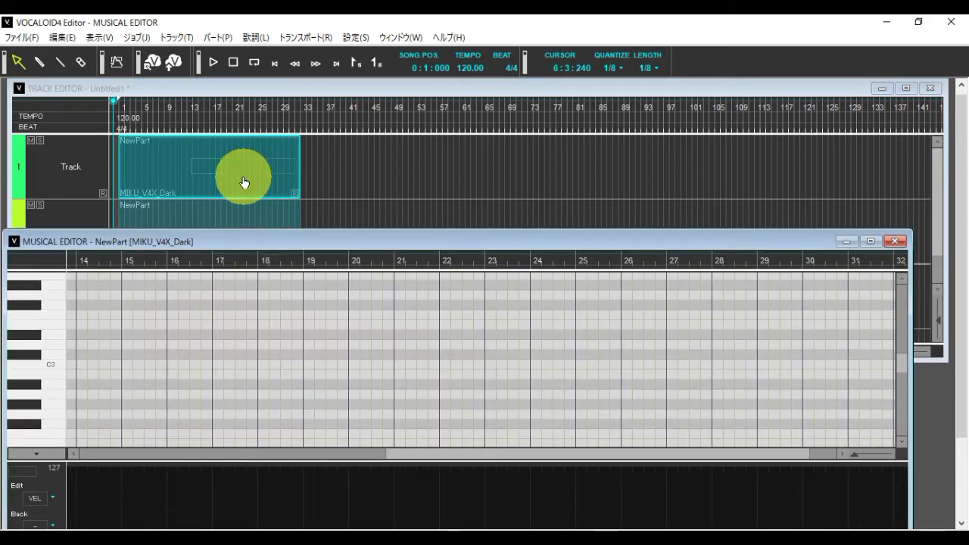
{"action": "left_click", "coordinate": [41, 62]}
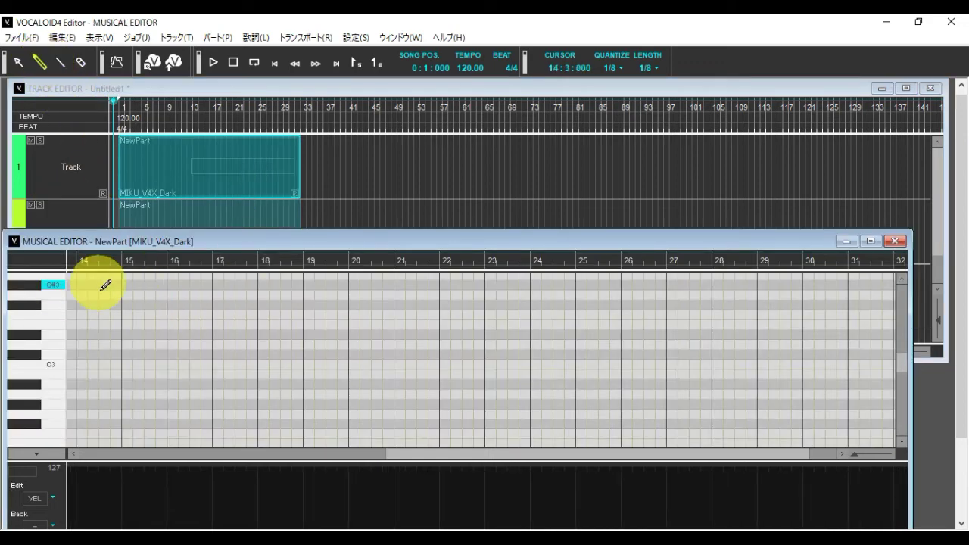
{"action": "mouse_move", "coordinate": [104, 295]}
{"action": "left_mouse_down"}
{"action": "mouse_move", "coordinate": [174, 314]}
{"action": "mouse_move", "coordinate": [184, 294]}
{"action": "left_mouse_up"}
{"action": "left_click_drag", "start_coordinate": [162, 325], "coordinate": [252, 324]}
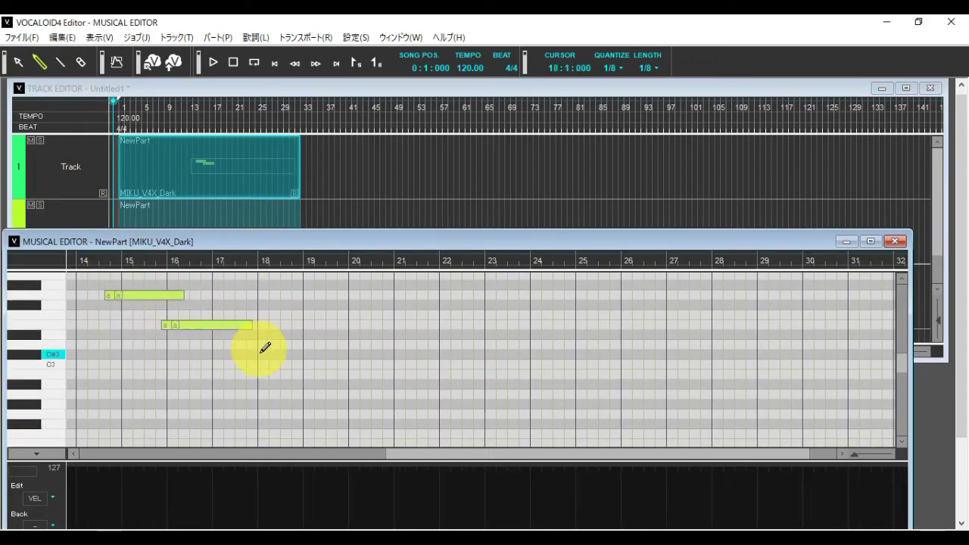
Play the part from position 14:3:000 to check how the overlapping notes behave
{"action": "left_click", "coordinate": [99, 262]}
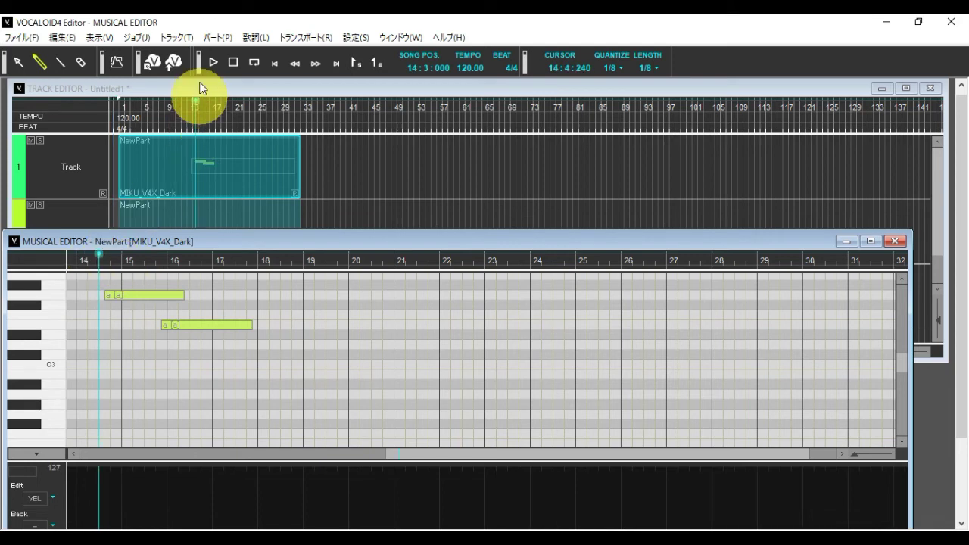
{"action": "left_click", "coordinate": [210, 64]}
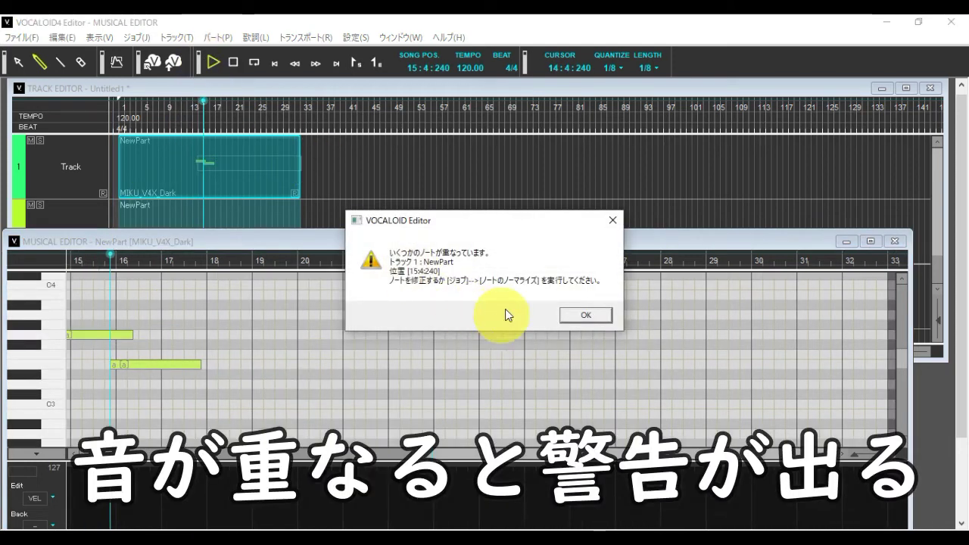
{"action": "left_click", "coordinate": [578, 317]}
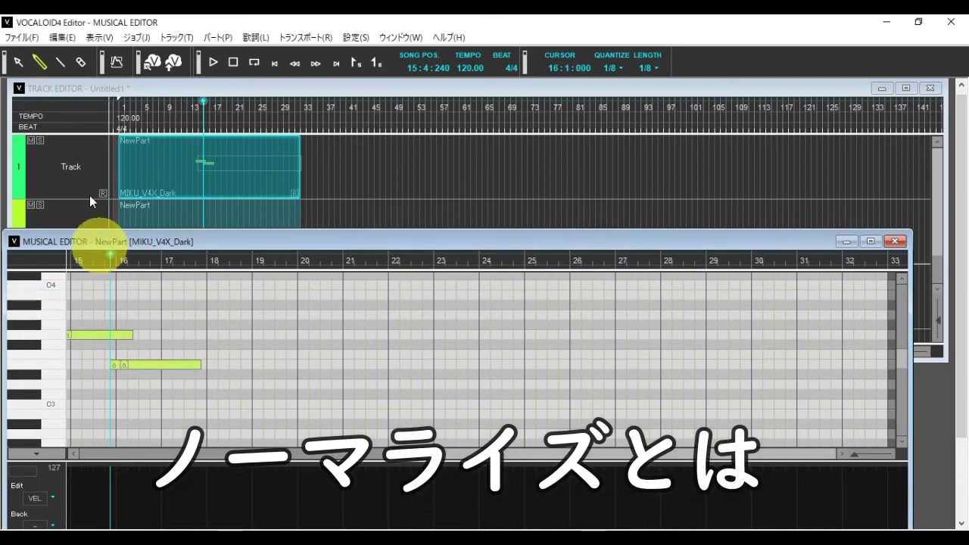
{"action": "left_click", "coordinate": [185, 252]}
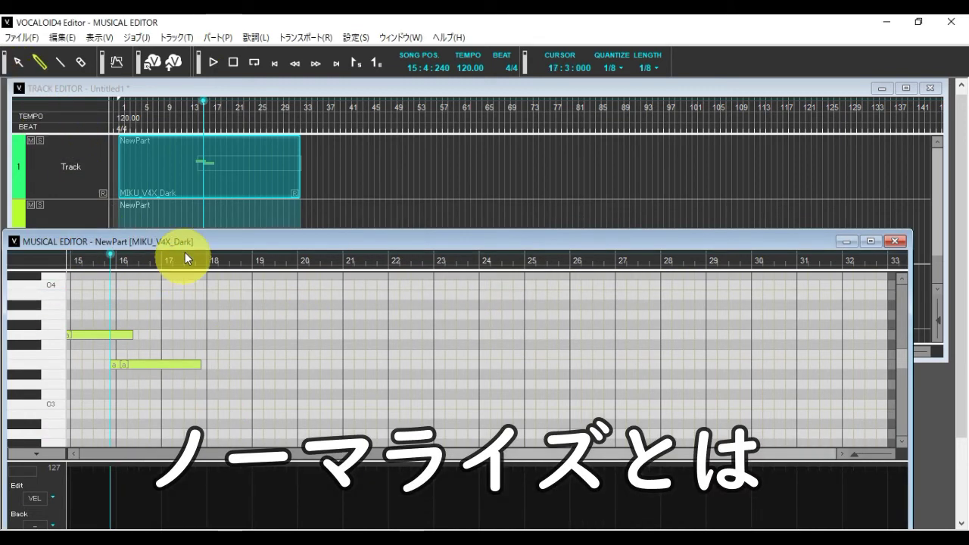
Move the E3 note up to F3 at the start of measure 16 and lengthen the G3 note to overlap it further
{"action": "left_click", "coordinate": [16, 68]}
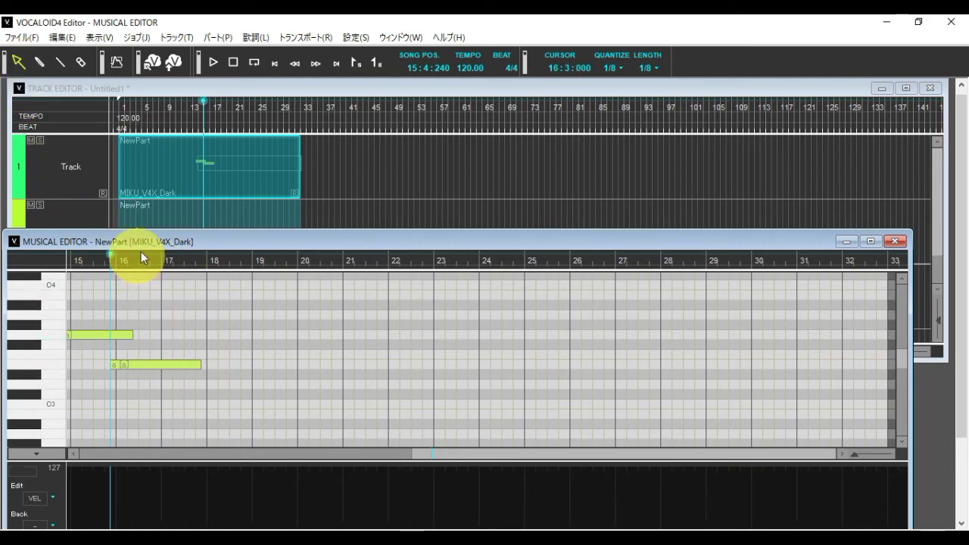
{"action": "left_click_drag", "start_coordinate": [148, 234], "coordinate": [148, 220]}
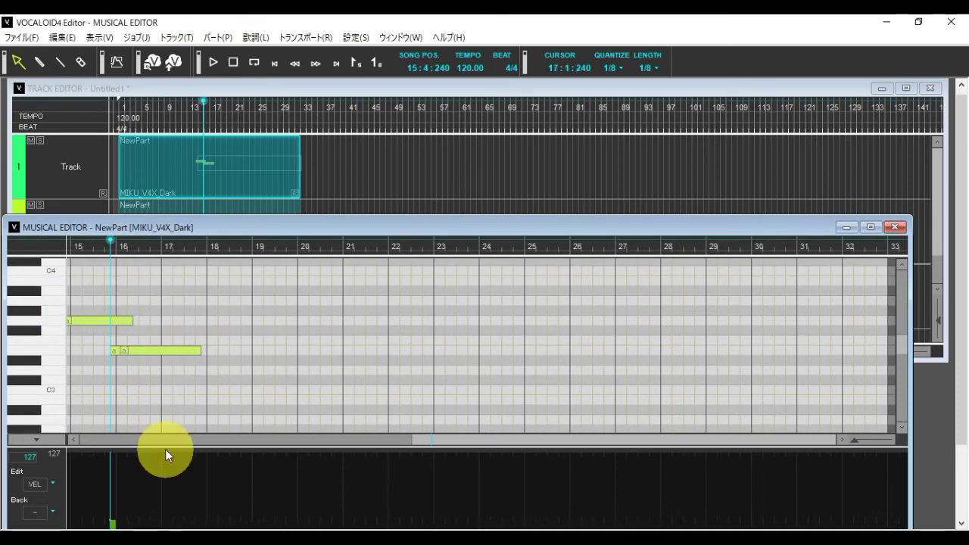
{"action": "scroll", "coordinate": [165, 441], "scroll_direction": "left", "scroll_amount": 2}
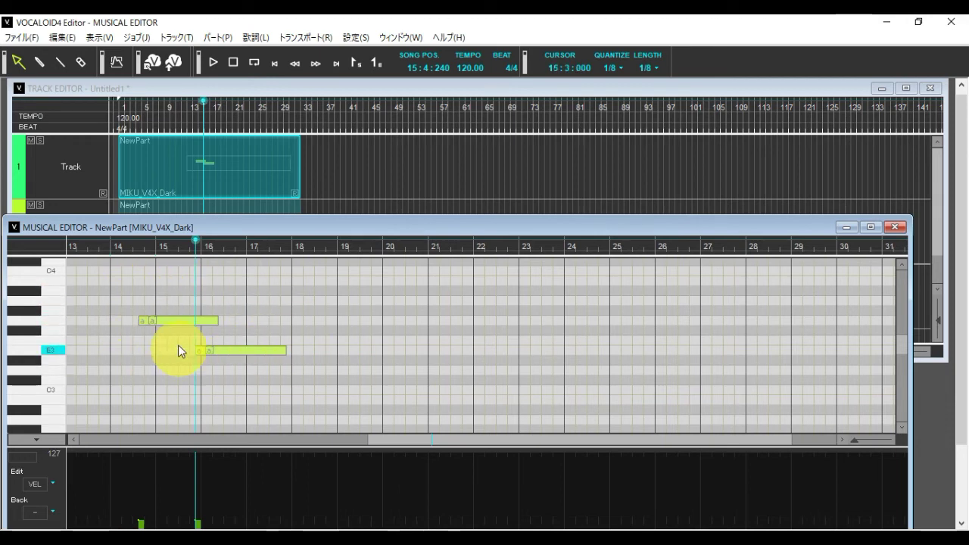
{"action": "left_click", "coordinate": [223, 352]}
{"action": "left_click_drag", "start_coordinate": [239, 355], "coordinate": [215, 353]}
{"action": "left_click", "coordinate": [212, 327]}
{"action": "mouse_move", "coordinate": [219, 321]}
{"action": "left_mouse_down"}
{"action": "mouse_move", "coordinate": [196, 321]}
{"action": "mouse_move", "coordinate": [229, 321]}
{"action": "left_mouse_up"}
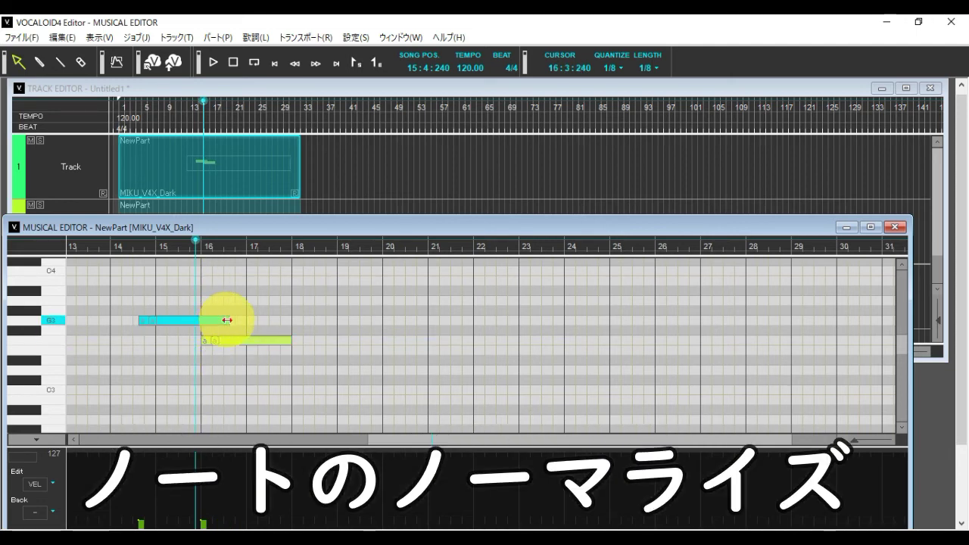
Normalize the overlapping G3 and F3 notes with the Normalize Notes job
{"action": "left_click", "coordinate": [137, 37]}
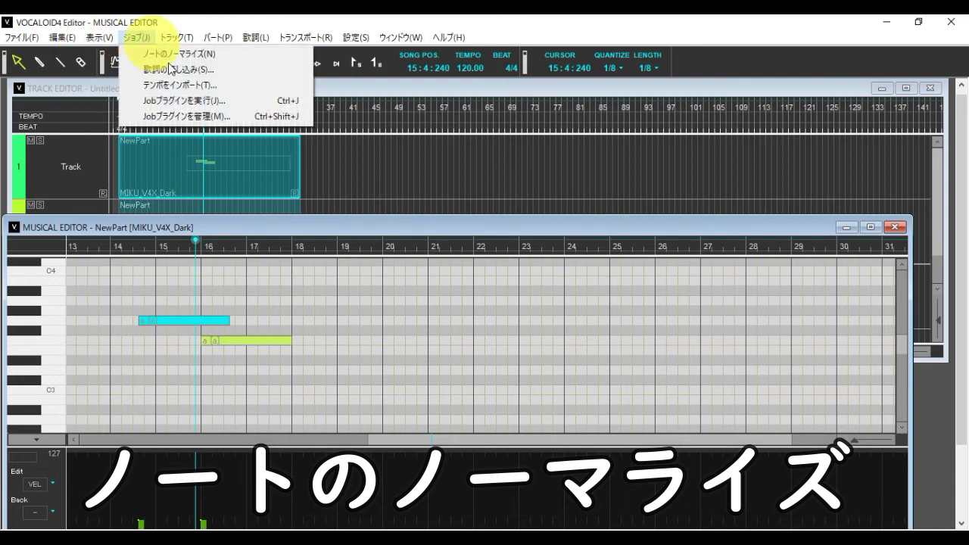
{"action": "left_click", "coordinate": [177, 56]}
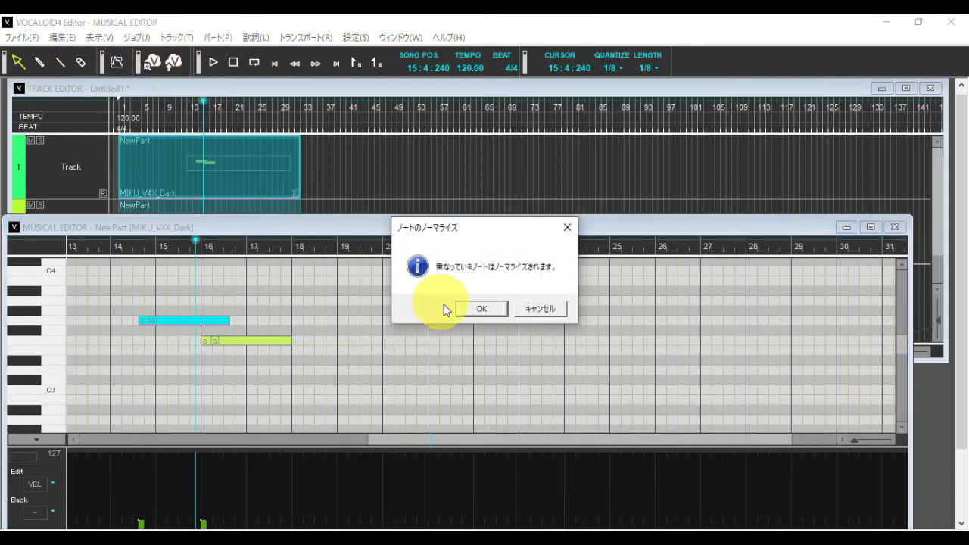
{"action": "left_click", "coordinate": [471, 307]}
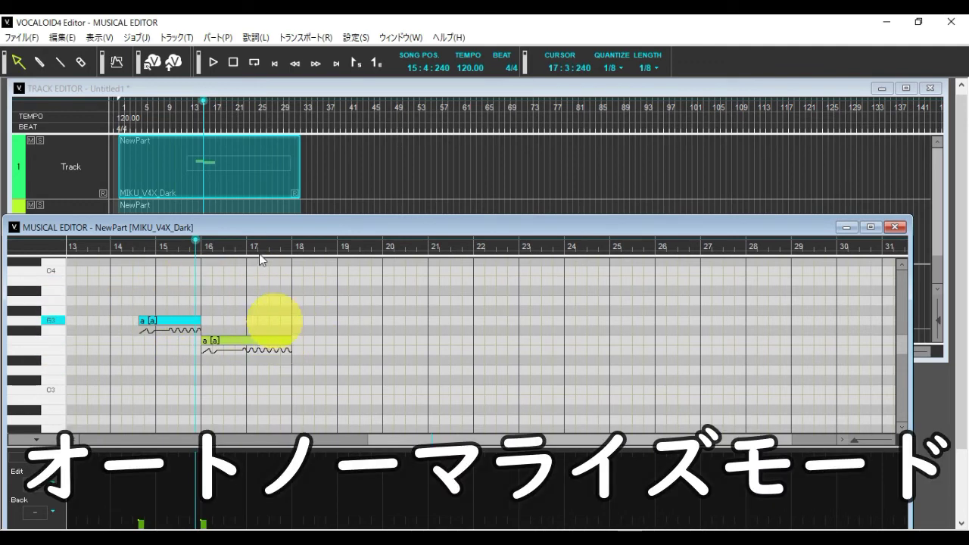
Shift the F3 note earlier to overlap the G3 note and draw a D#3 note from about measure 16 to 19
{"action": "left_click", "coordinate": [232, 346]}
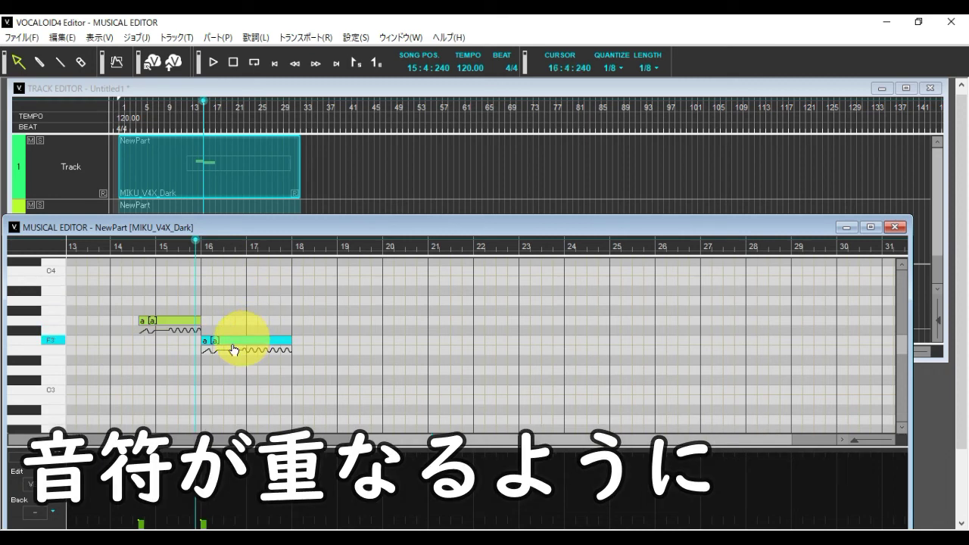
{"action": "left_click_drag", "start_coordinate": [233, 346], "coordinate": [212, 346]}
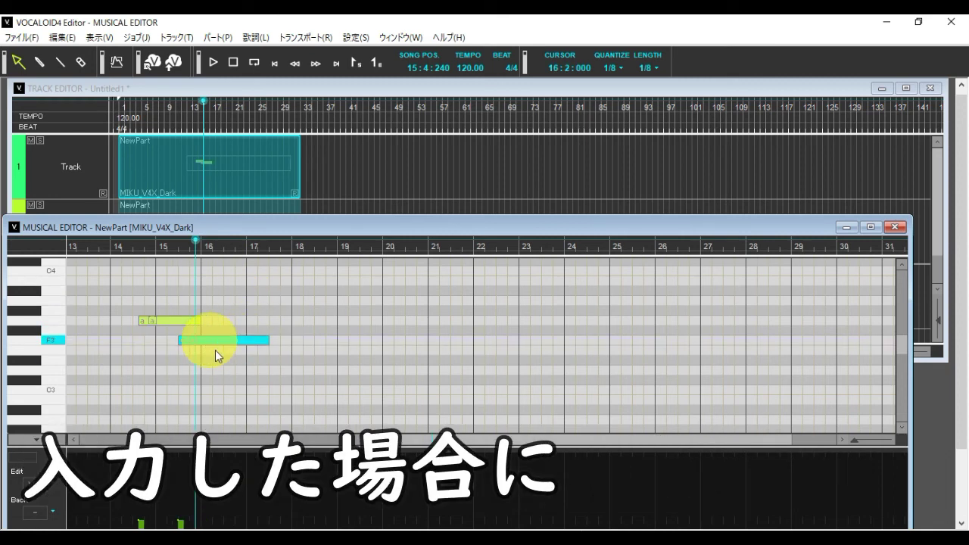
{"action": "left_click", "coordinate": [38, 64]}
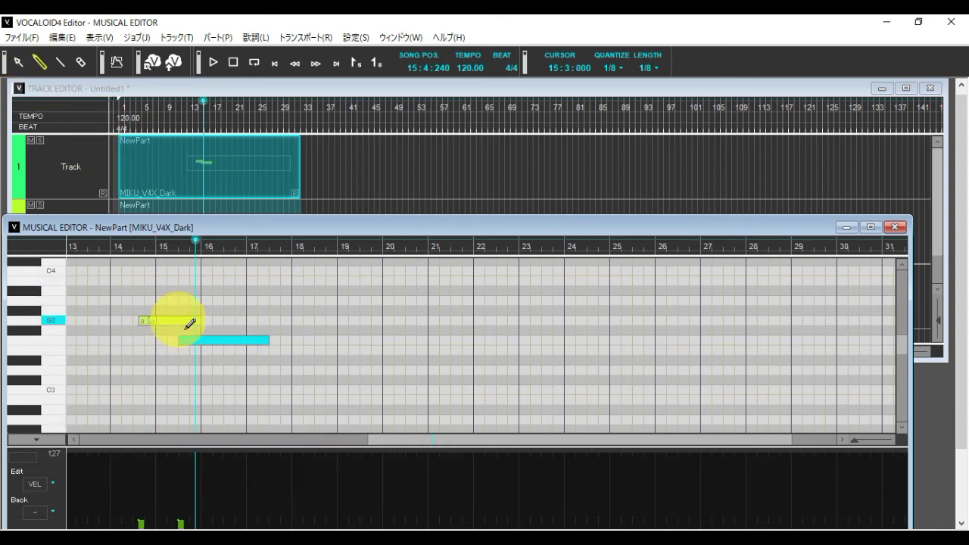
{"action": "left_click_drag", "start_coordinate": [210, 360], "coordinate": [353, 361]}
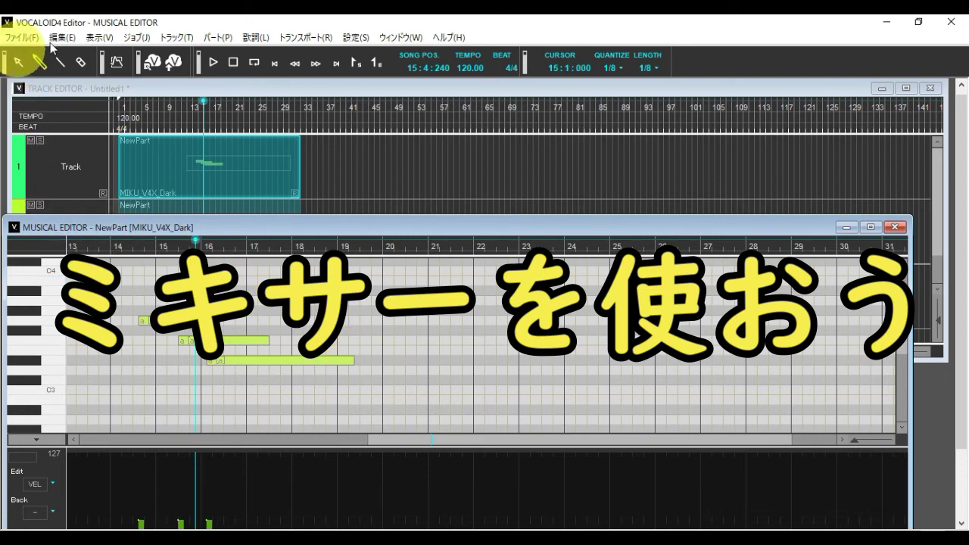
Switch back to the selection tool and show the Mixer window
{"action": "left_click", "coordinate": [134, 37]}
{"action": "mouse_move", "coordinate": [167, 40]}
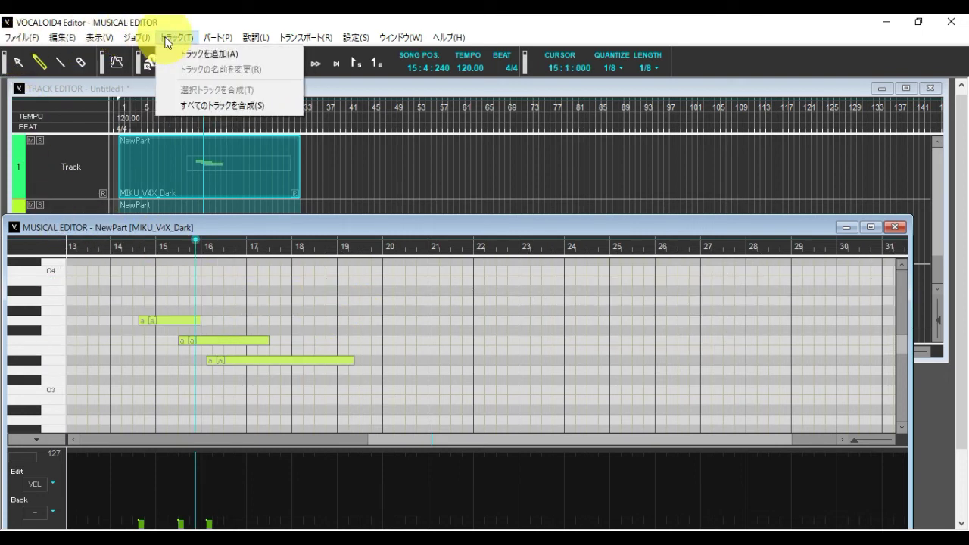
{"action": "left_click", "coordinate": [18, 64]}
{"action": "left_click", "coordinate": [182, 39]}
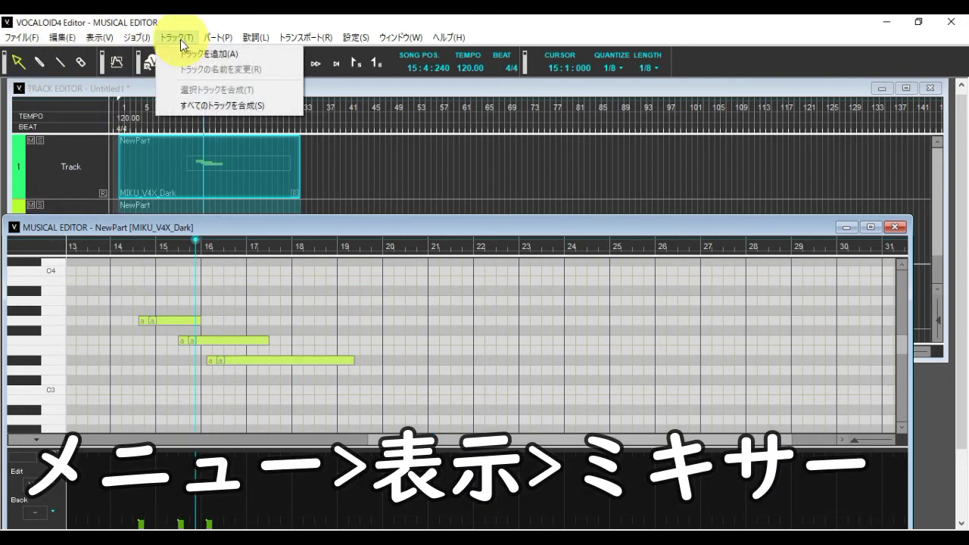
{"action": "mouse_move", "coordinate": [152, 42]}
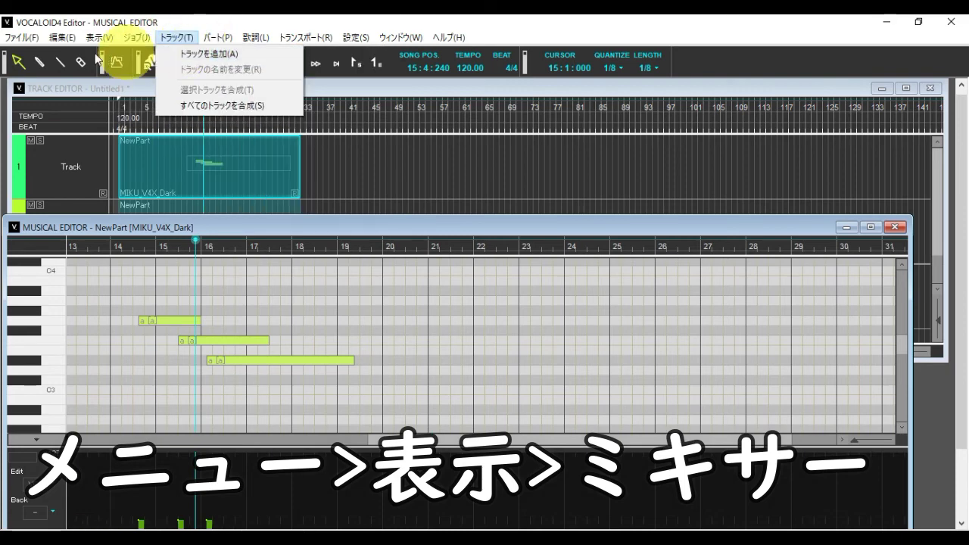
{"action": "mouse_move", "coordinate": [81, 38]}
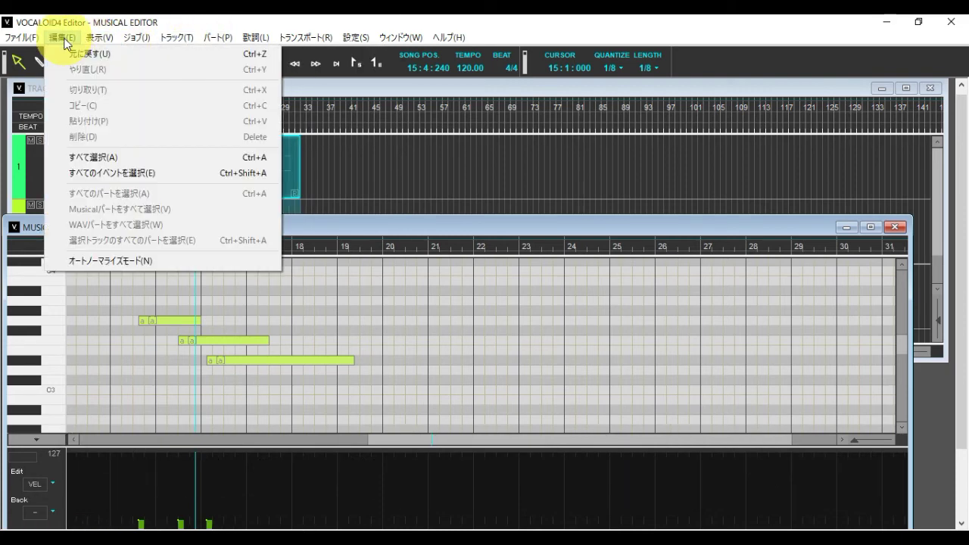
{"action": "left_click", "coordinate": [140, 213]}
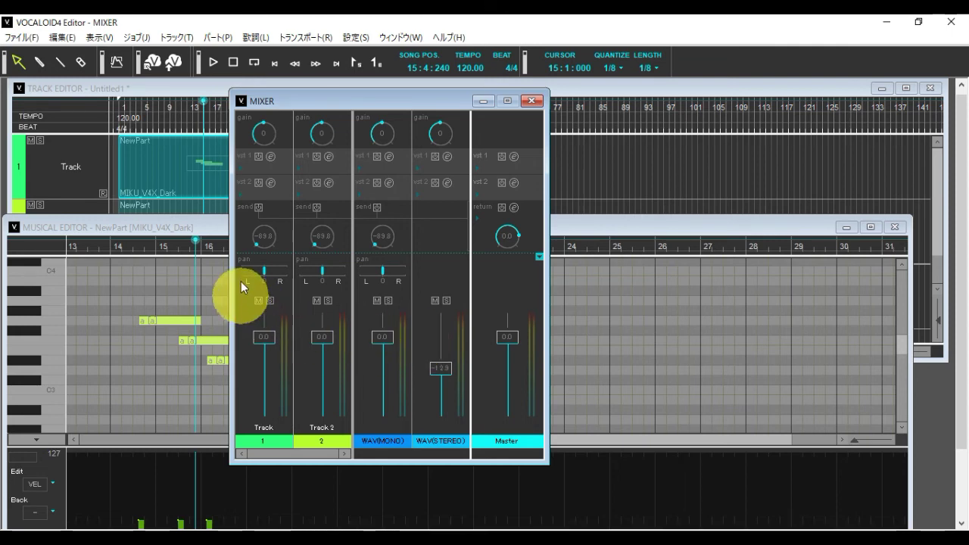
Set the first track's volume fader to about 0.2 and toggle its mute on and off
{"action": "mouse_move", "coordinate": [263, 342]}
{"action": "left_mouse_down"}
{"action": "mouse_move", "coordinate": [260, 357]}
{"action": "mouse_move", "coordinate": [261, 333]}
{"action": "mouse_move", "coordinate": [261, 369]}
{"action": "mouse_move", "coordinate": [261, 333]}
{"action": "left_mouse_up"}
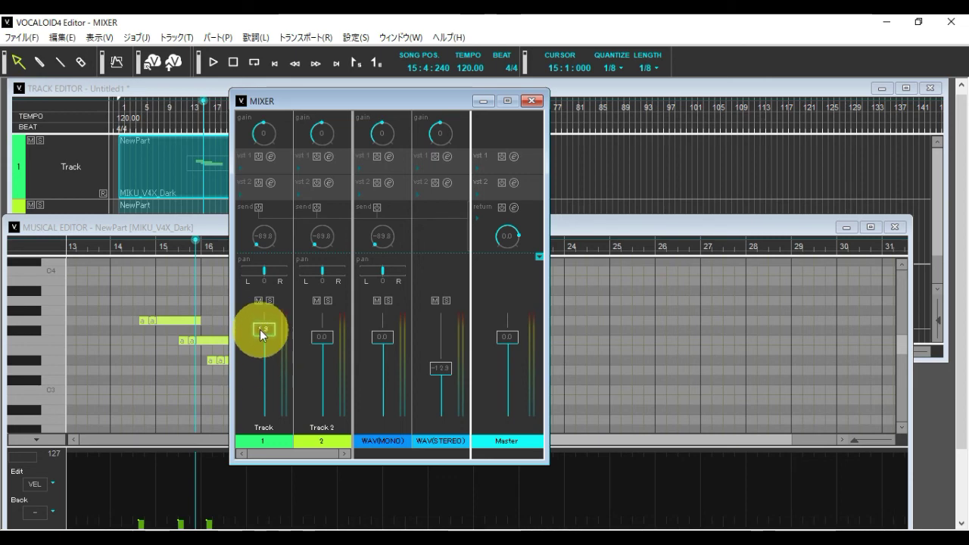
{"action": "left_click", "coordinate": [258, 300]}
{"action": "left_click", "coordinate": [258, 301]}
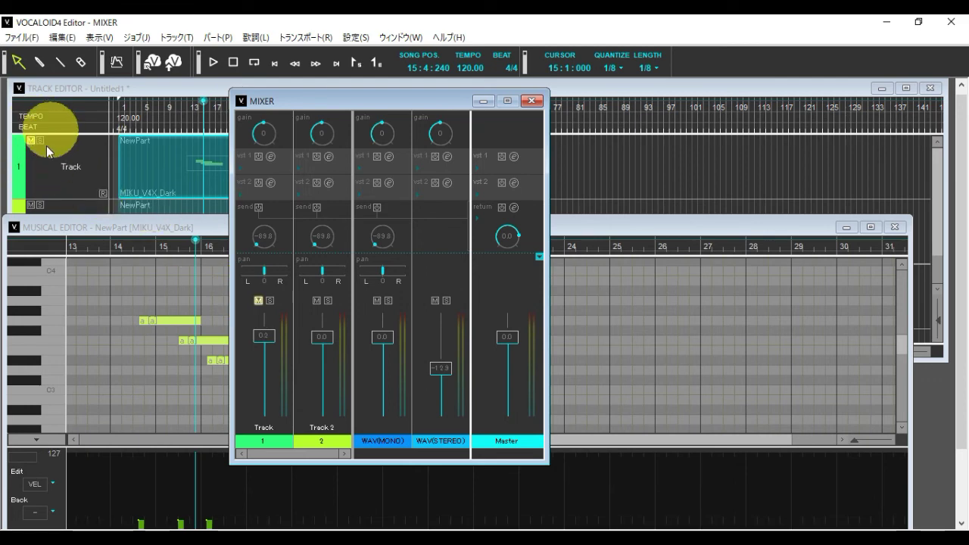
{"action": "left_click", "coordinate": [258, 301]}
{"action": "left_click", "coordinate": [259, 301]}
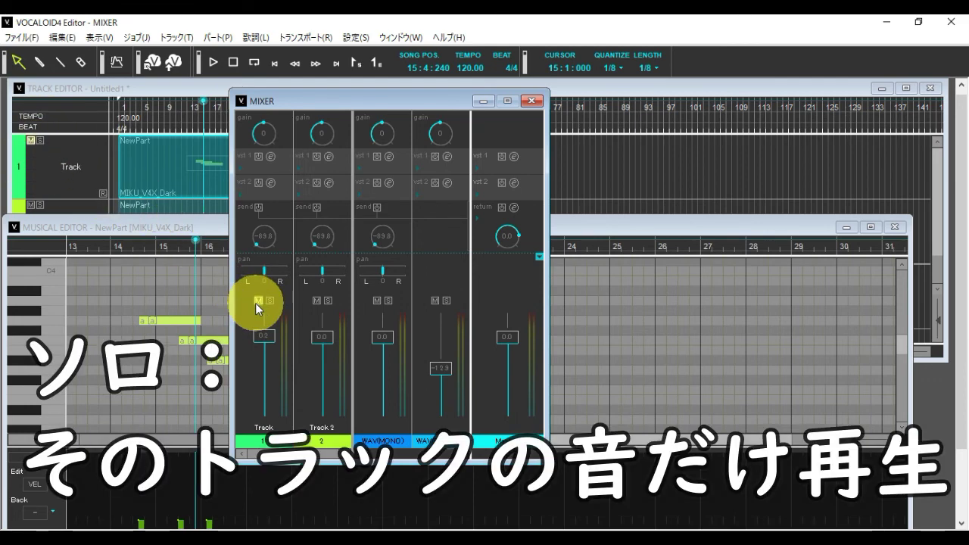
{"action": "left_click", "coordinate": [257, 302]}
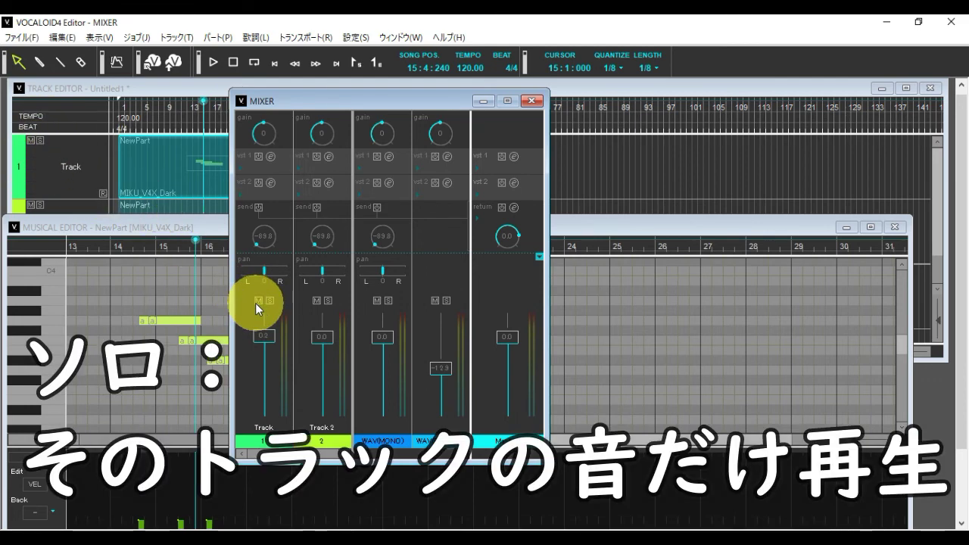
Solo the first track and lower the Musical Editor window to expose the Track Editor's mute and solo states
{"action": "left_click", "coordinate": [270, 301]}
{"action": "left_click_drag", "start_coordinate": [108, 227], "coordinate": [102, 284]}
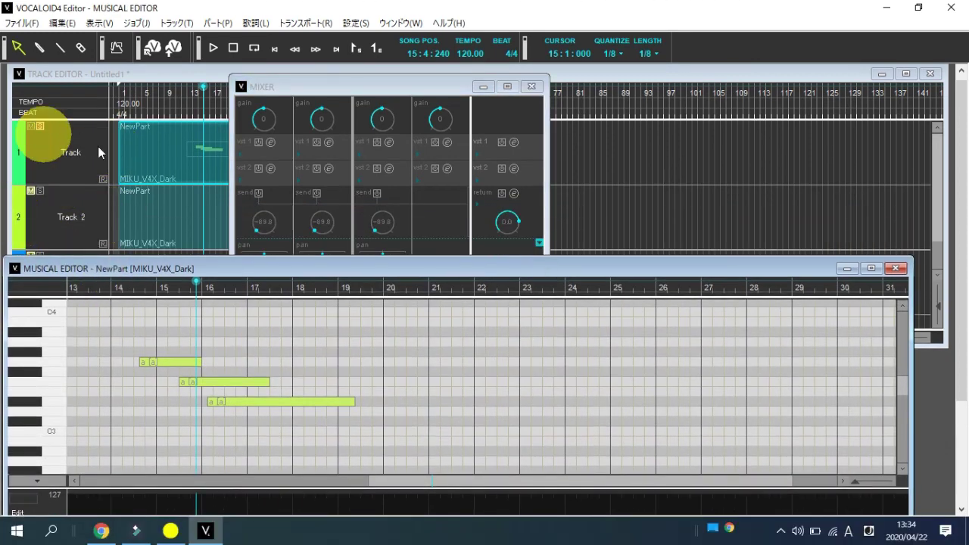
{"action": "left_click", "coordinate": [322, 93]}
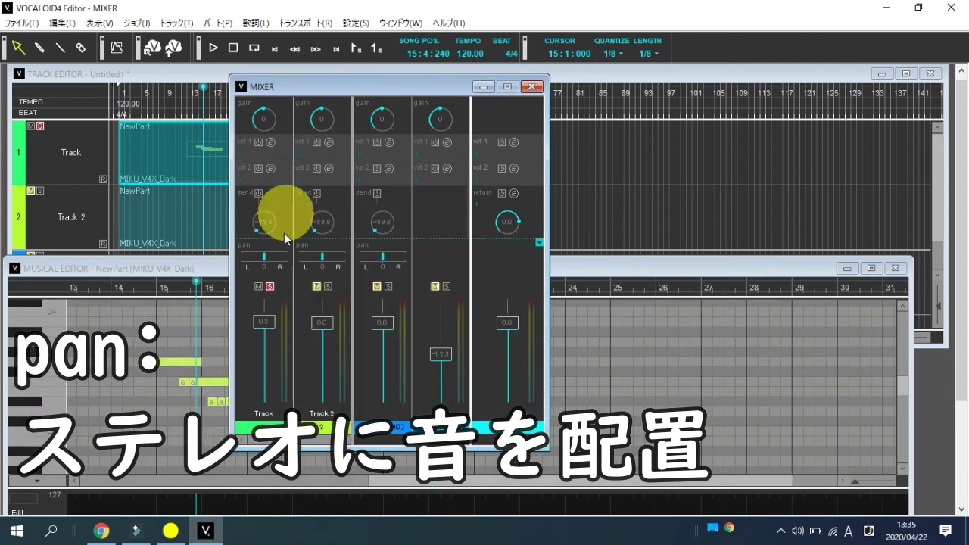
Set the first track's pan to -6 and its gain to -2 in the Mixer
{"action": "left_click_drag", "start_coordinate": [263, 262], "coordinate": [255, 250]}
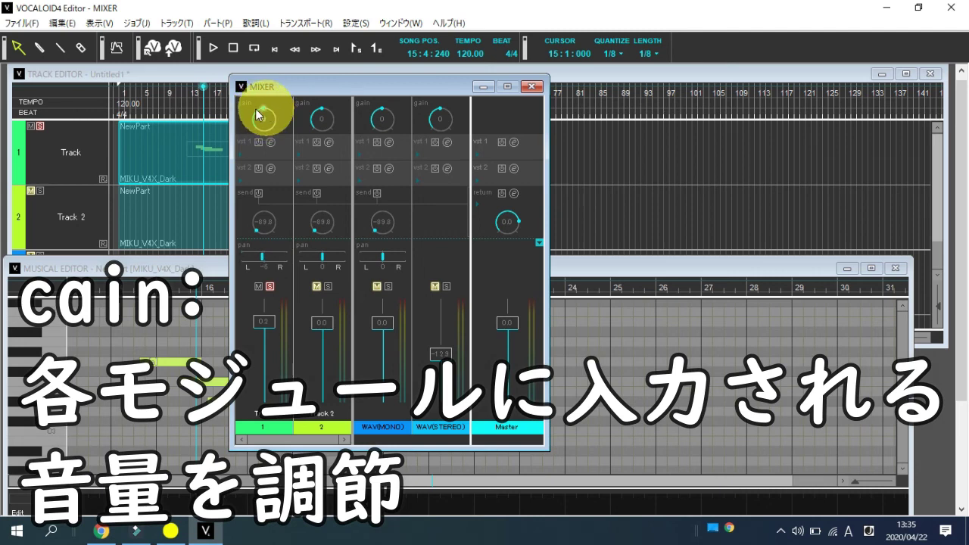
{"action": "left_click_drag", "start_coordinate": [264, 117], "coordinate": [244, 130]}
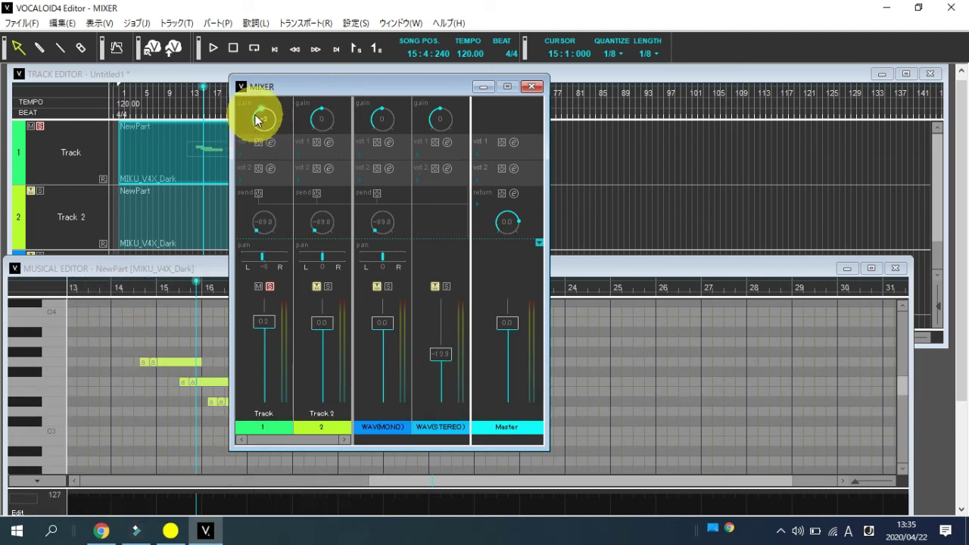